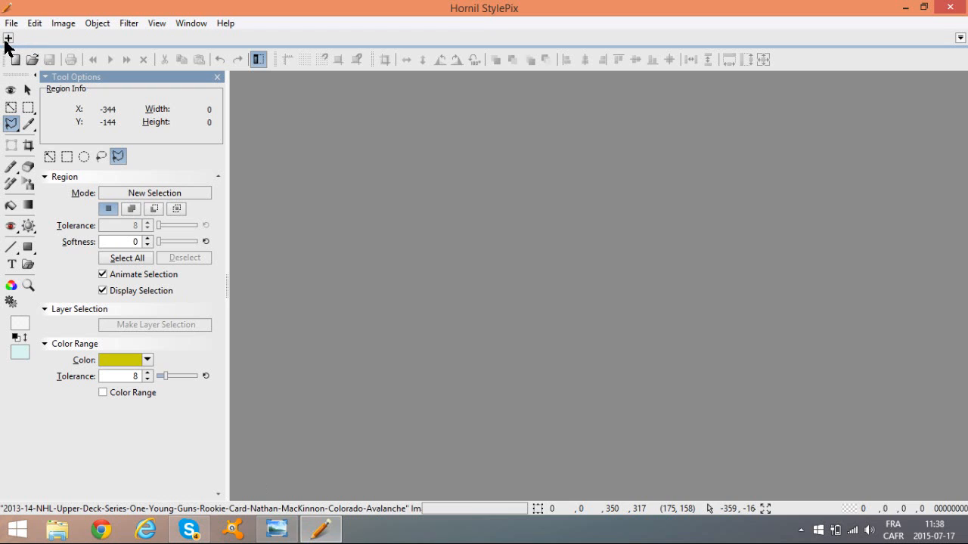
click(7, 39)
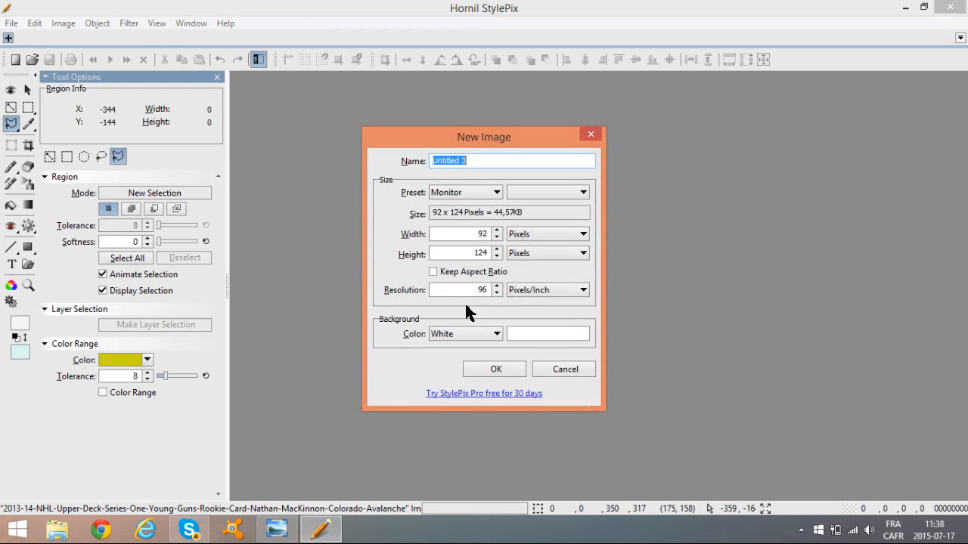
click(494, 378)
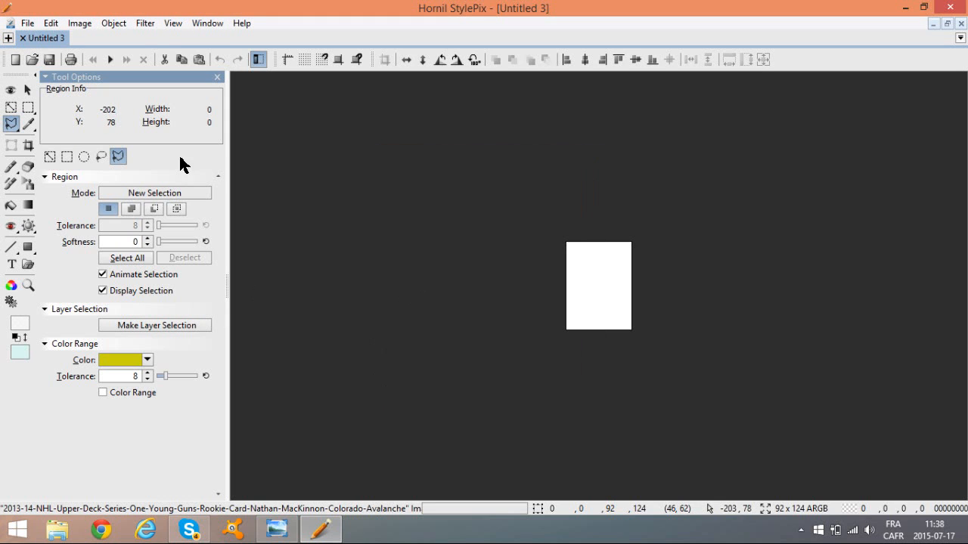
click(23, 38)
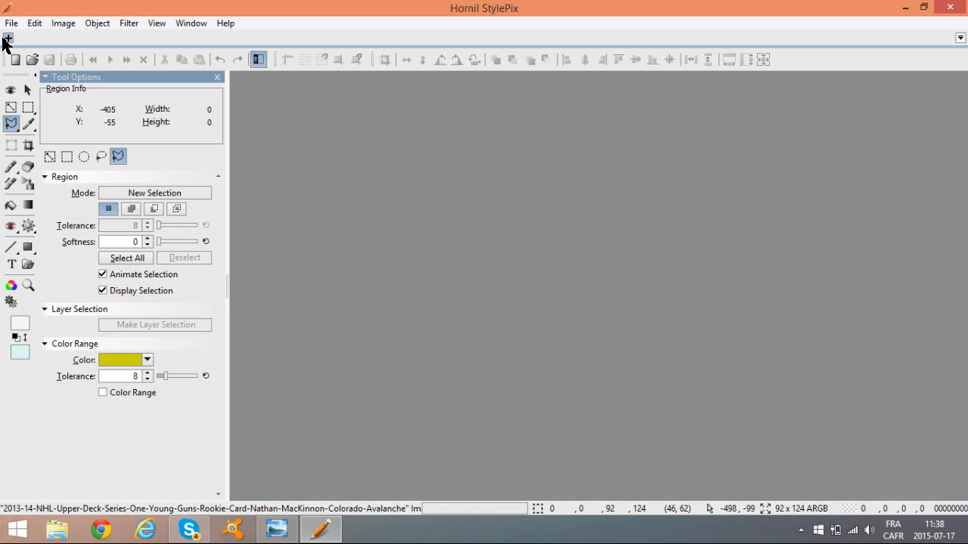
Create a new blank image 200 pixels wide and 400 pixels high with a white background
click(11, 39)
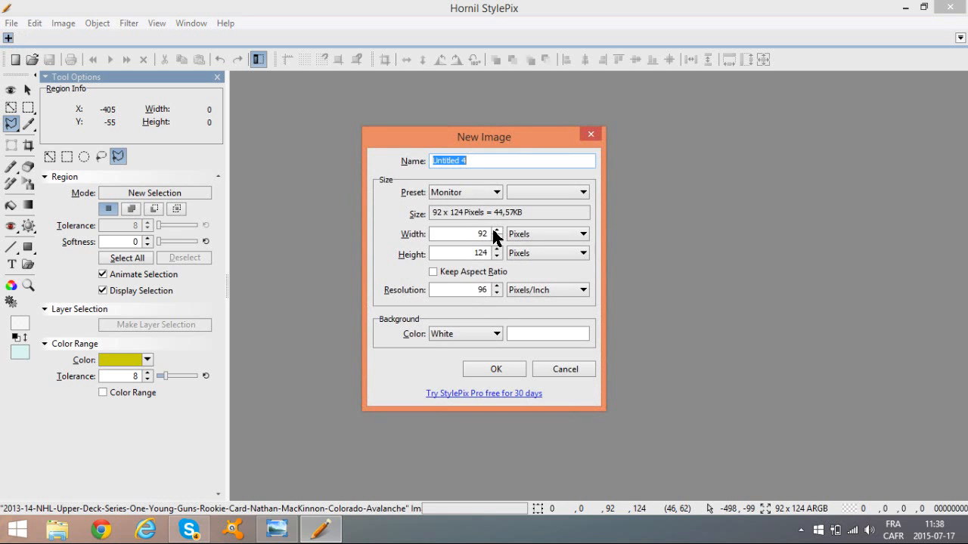
click(460, 229)
key(BackSpace)
key(BackSpace)
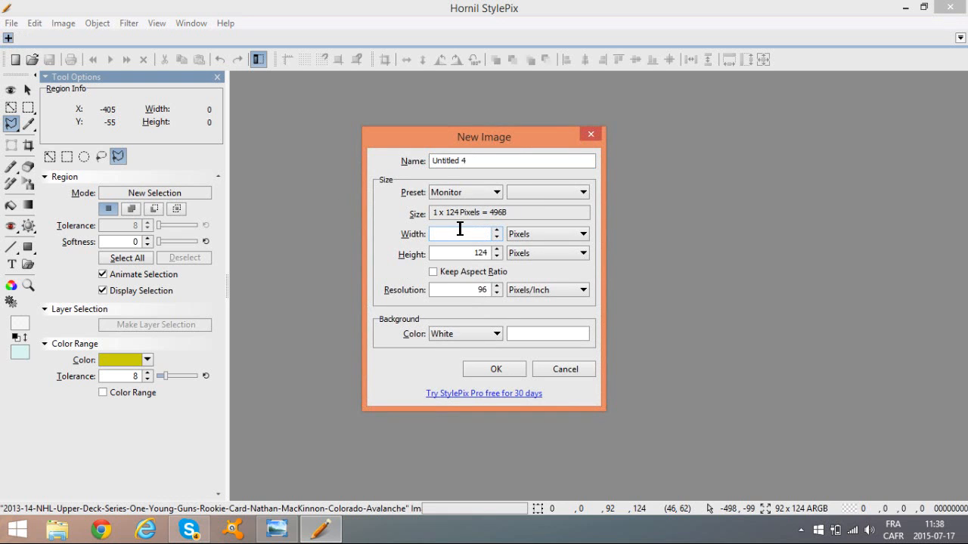
text(200)
key(BackSpace)
text(400)
key(Return)
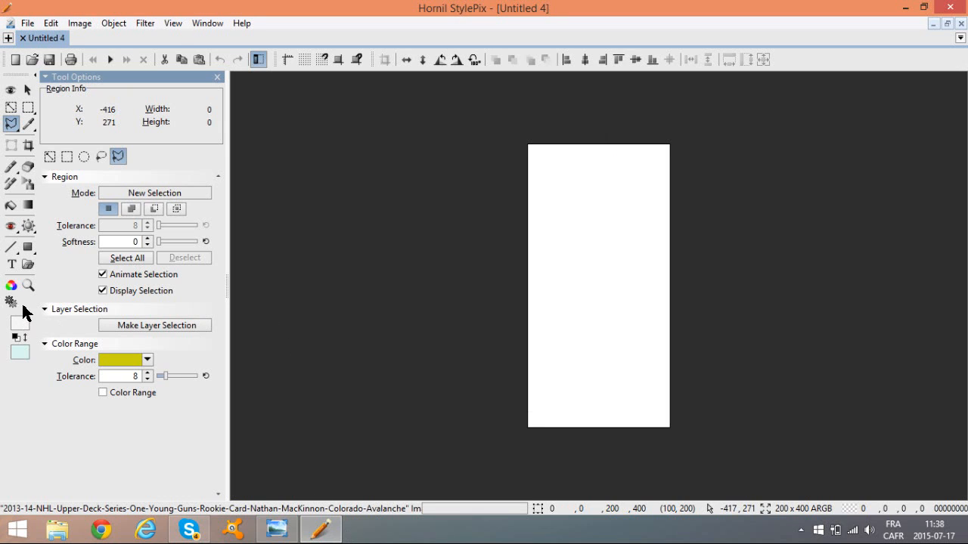
Place the 2013-14 Upper Deck Young Guns card from the Images folder along the canvas's bottom edge, scaled to about 258 × 317 pixels
click(11, 89)
drag(220, 340, 208, 370)
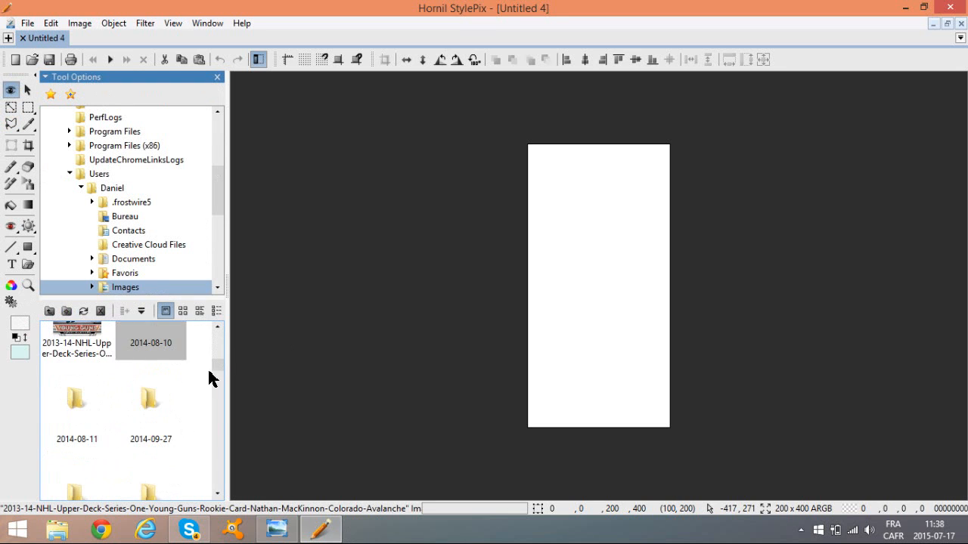
click(217, 328)
drag(97, 438, 526, 361)
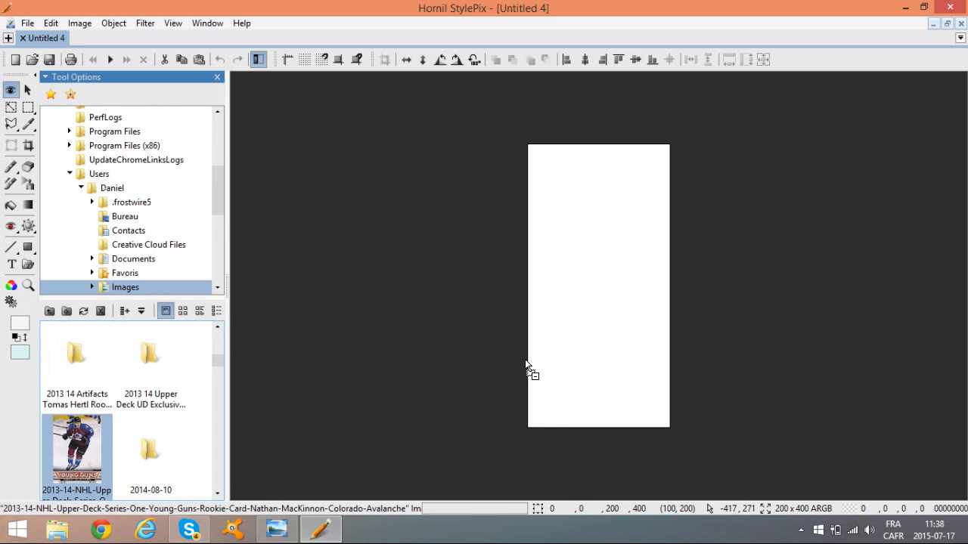
drag(585, 326, 585, 326)
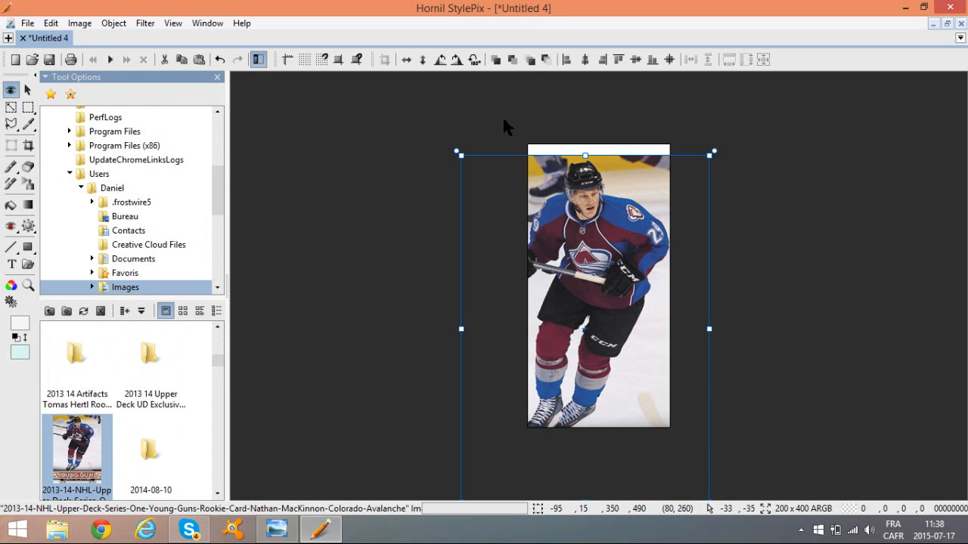
drag(457, 153, 526, 281)
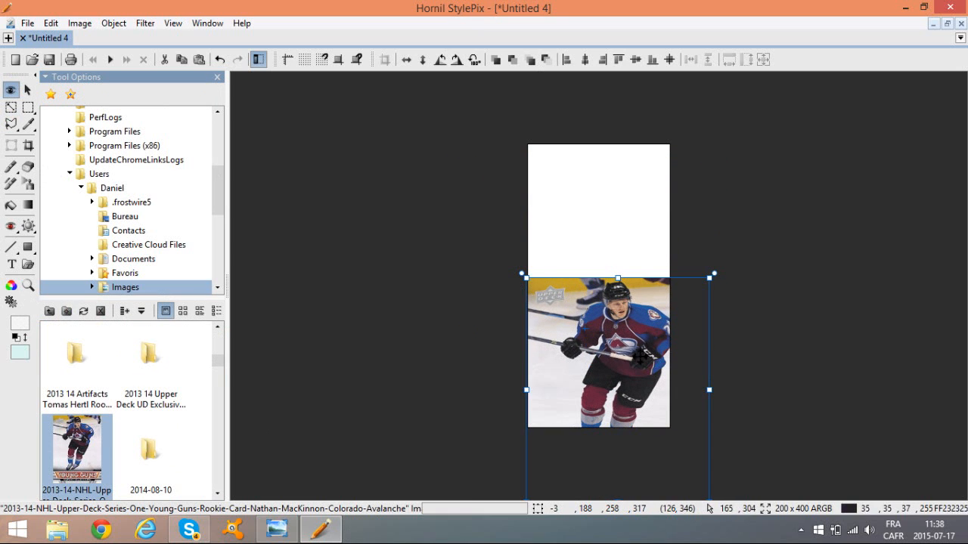
drag(633, 354, 631, 280)
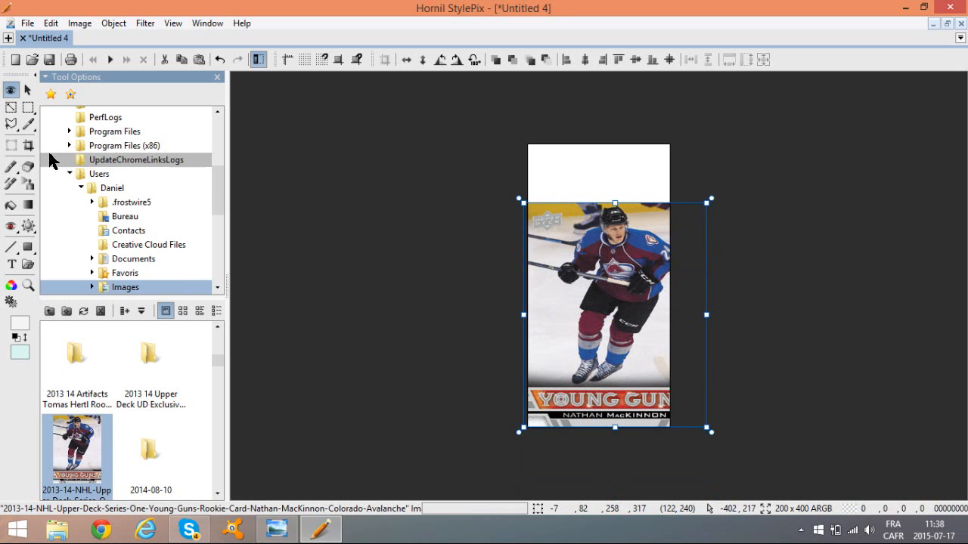
Outline the ice area beside the player's rear leg with a polygonal selection about 95 × 138 pixels and cut it out of the card
click(12, 126)
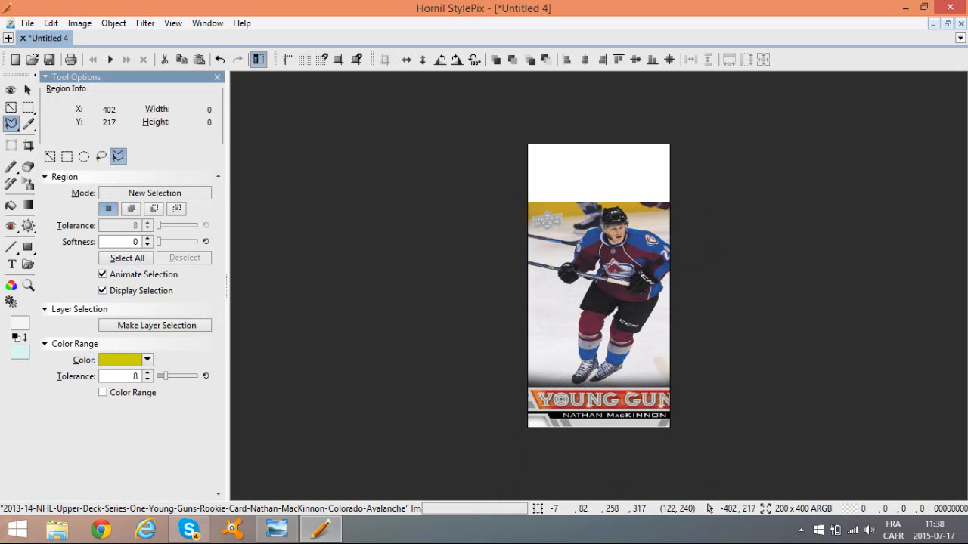
click(575, 307)
click(582, 310)
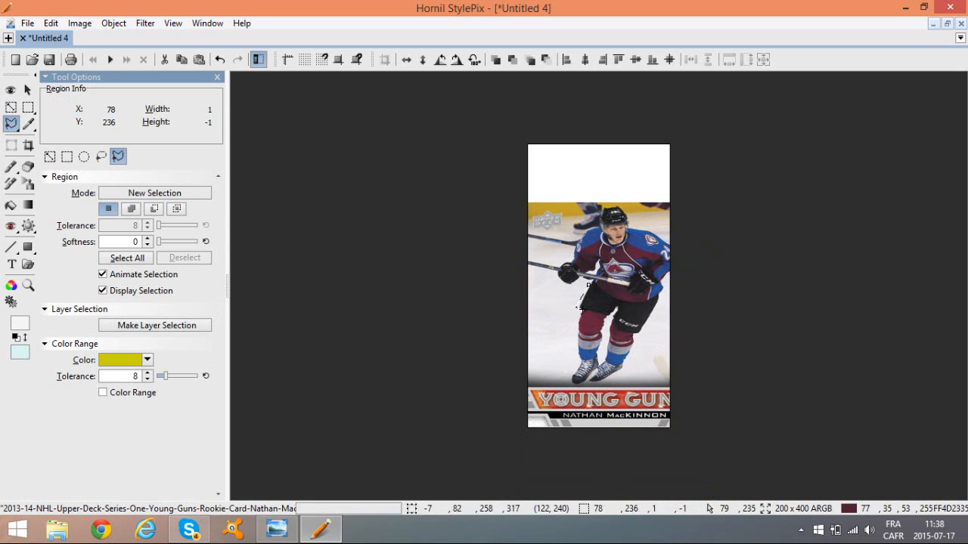
click(578, 317)
click(576, 345)
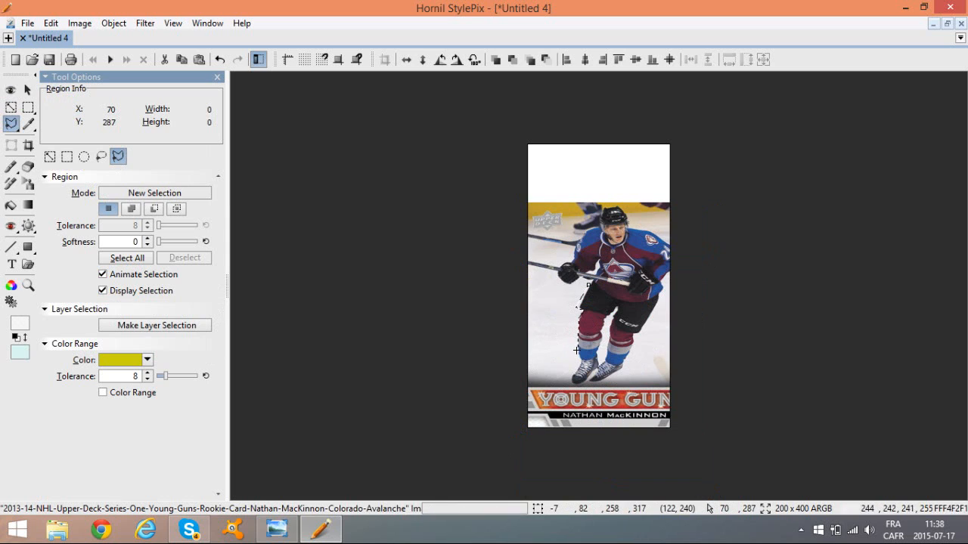
click(579, 364)
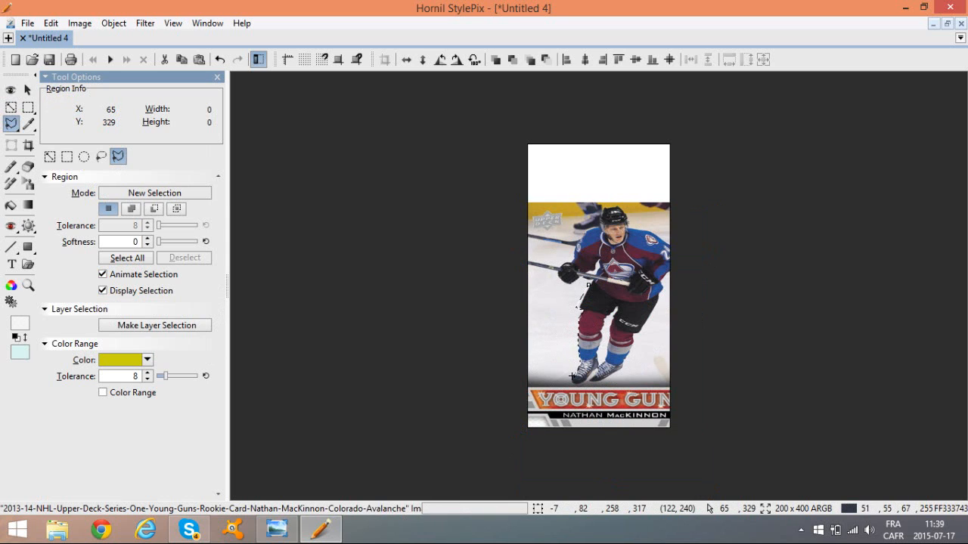
click(572, 375)
click(523, 379)
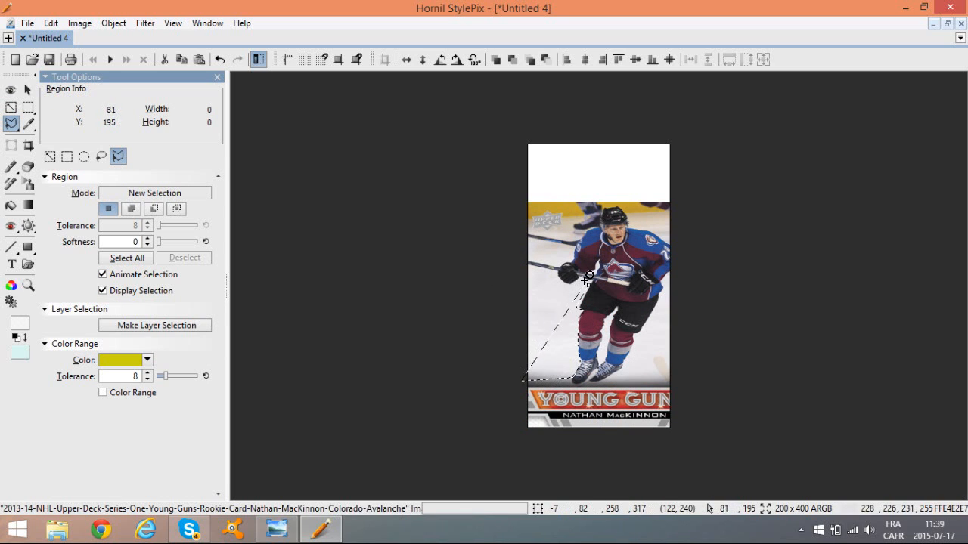
click(588, 278)
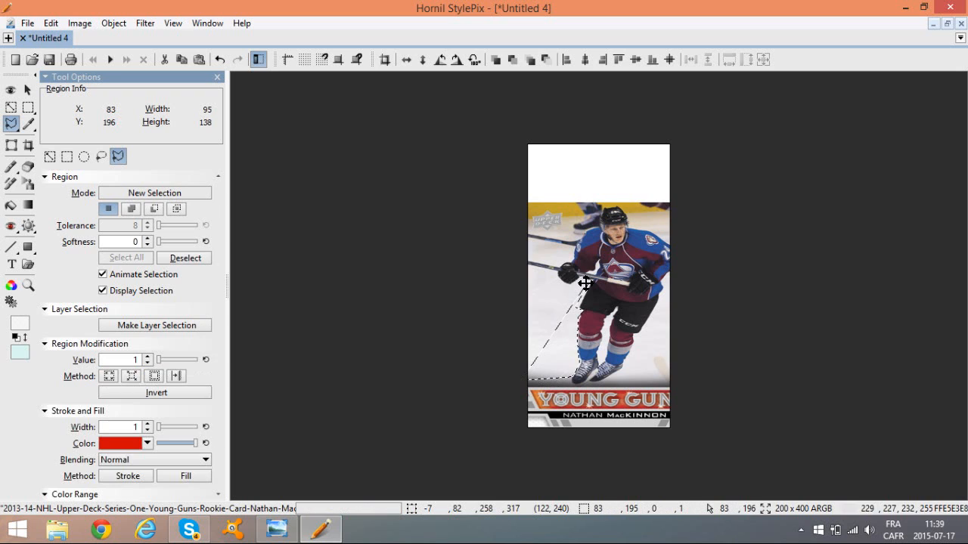
click(165, 59)
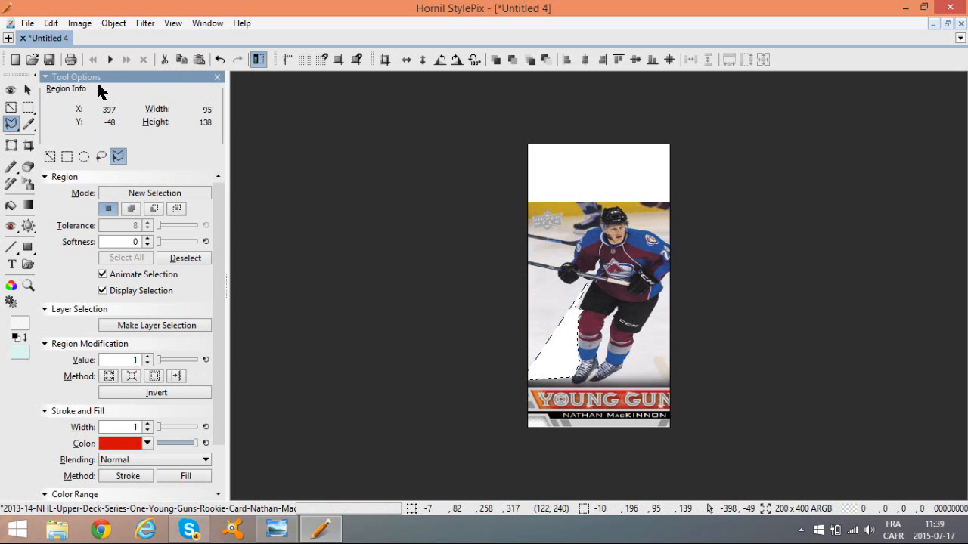
Drop the cut-out selection and move the card image up by about 22 pixels
click(28, 91)
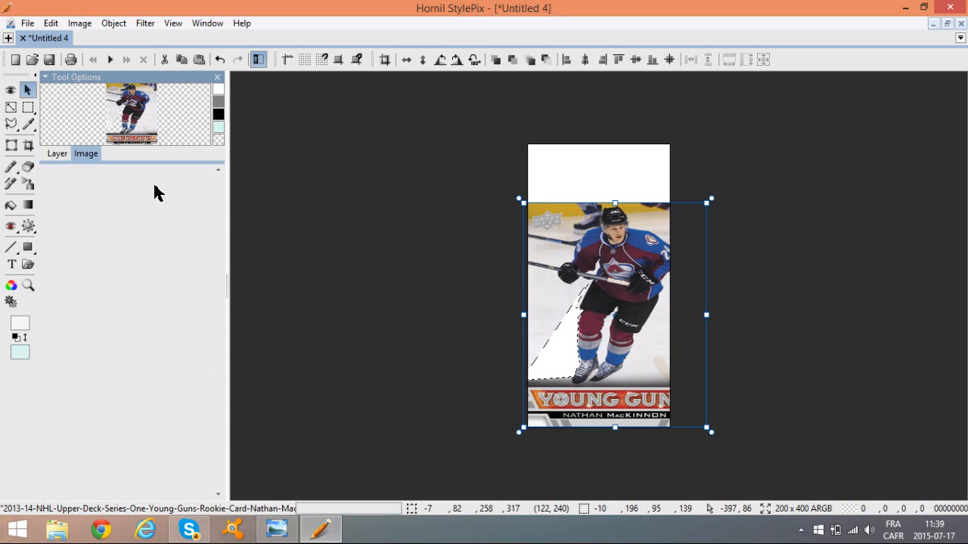
click(11, 126)
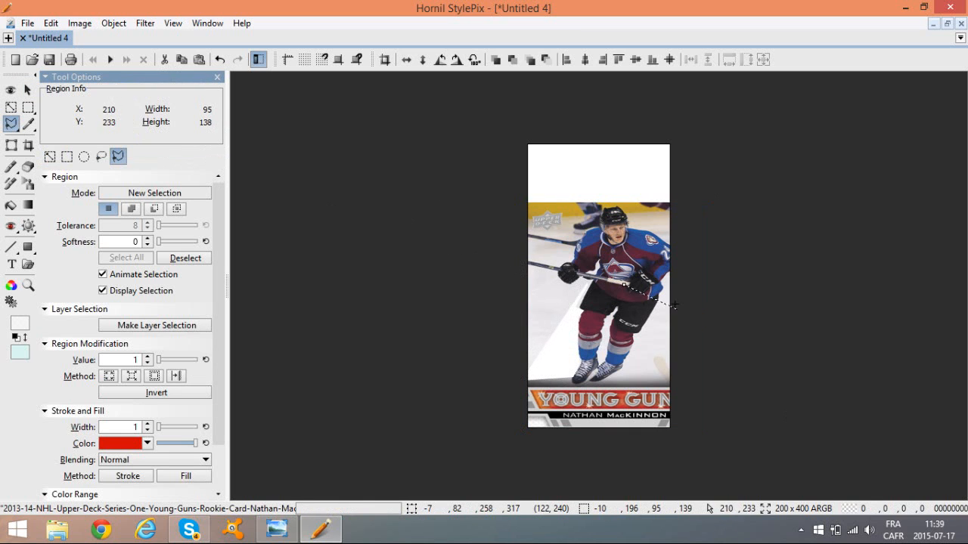
double_click(626, 286)
click(28, 90)
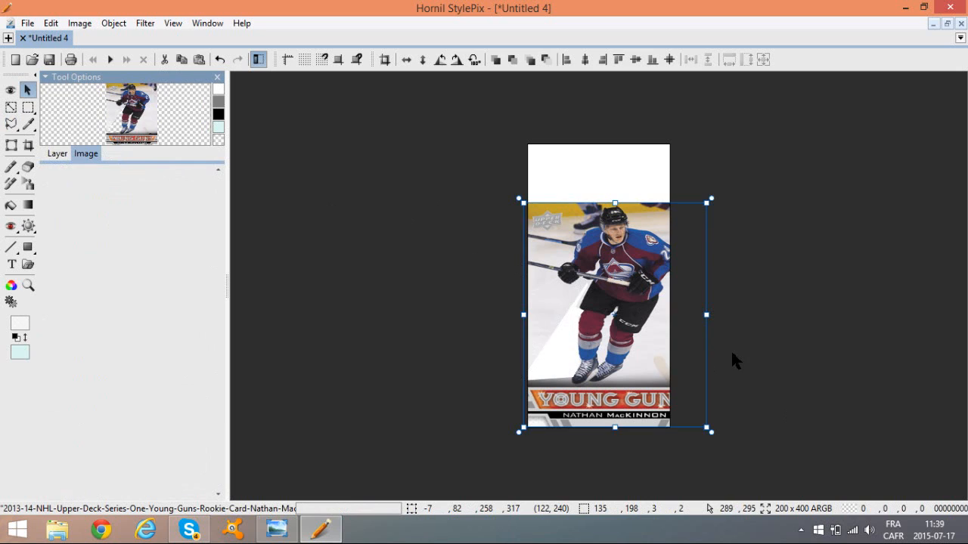
mouse_move(615, 282)
mouse_down()
mouse_move(657, 218)
mouse_move(614, 267)
mouse_up()
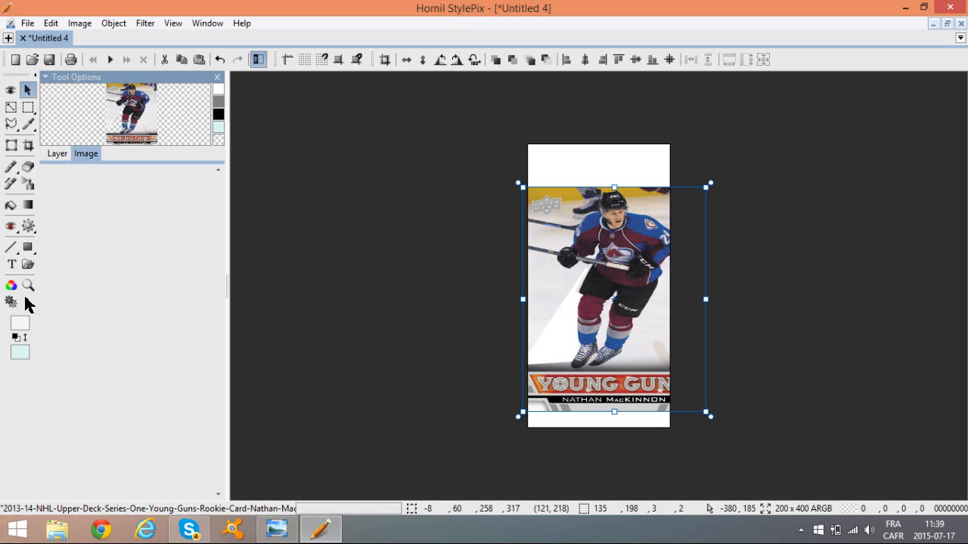
Place the MVP card image "10" over the first card, scaled down to about 142 × 255 pixels
click(9, 91)
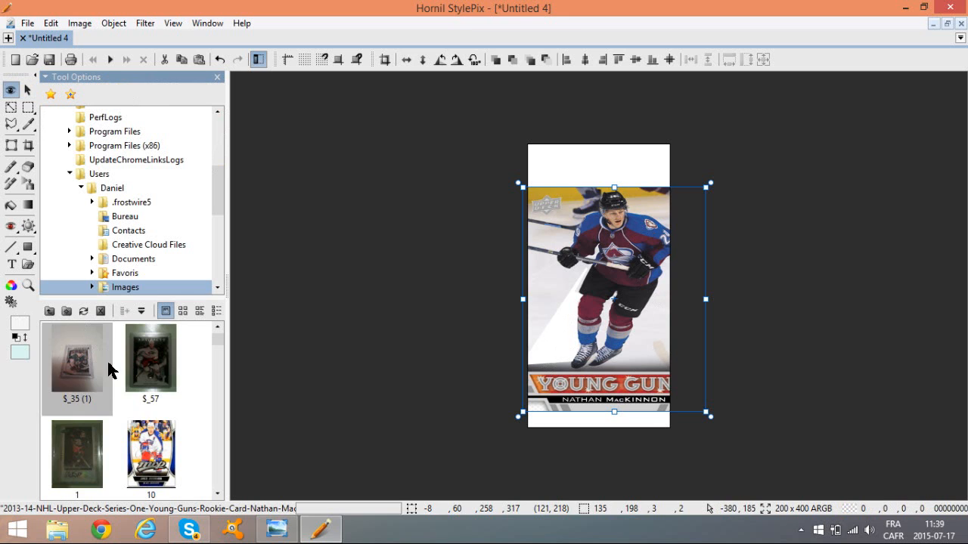
click(172, 445)
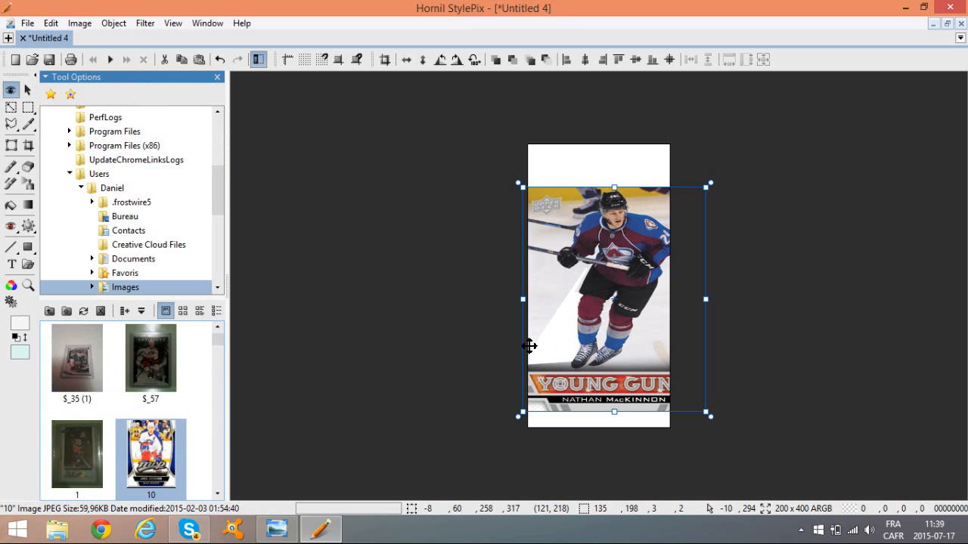
click(617, 269)
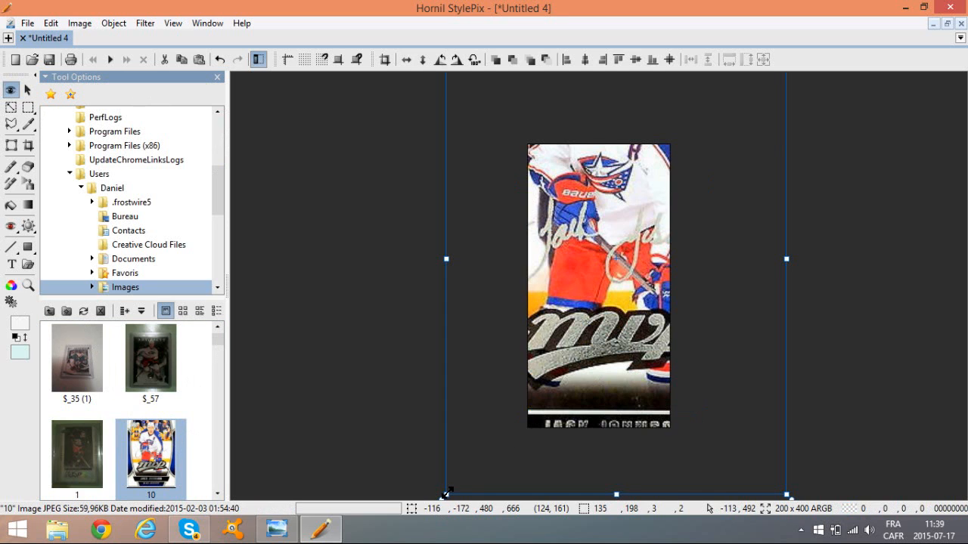
drag(446, 493, 683, 206)
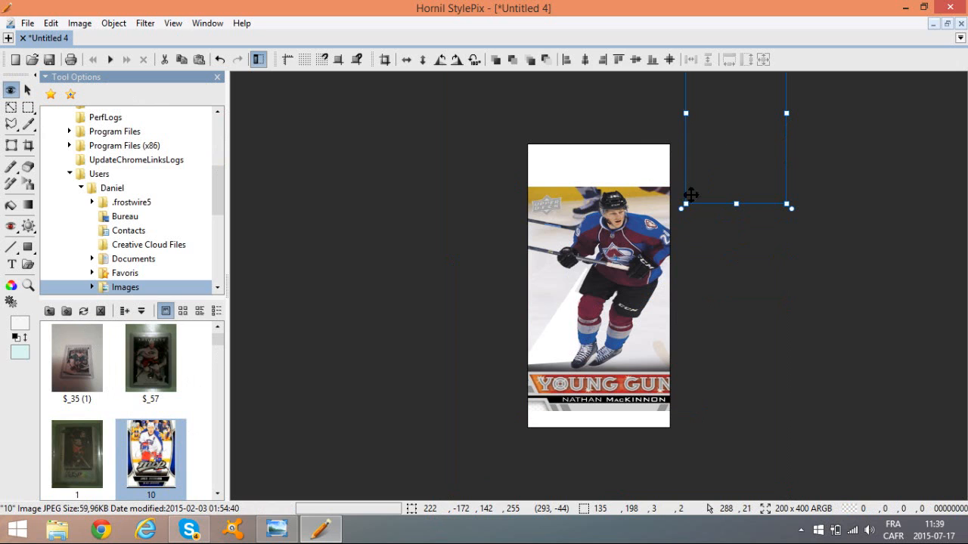
drag(731, 160, 579, 366)
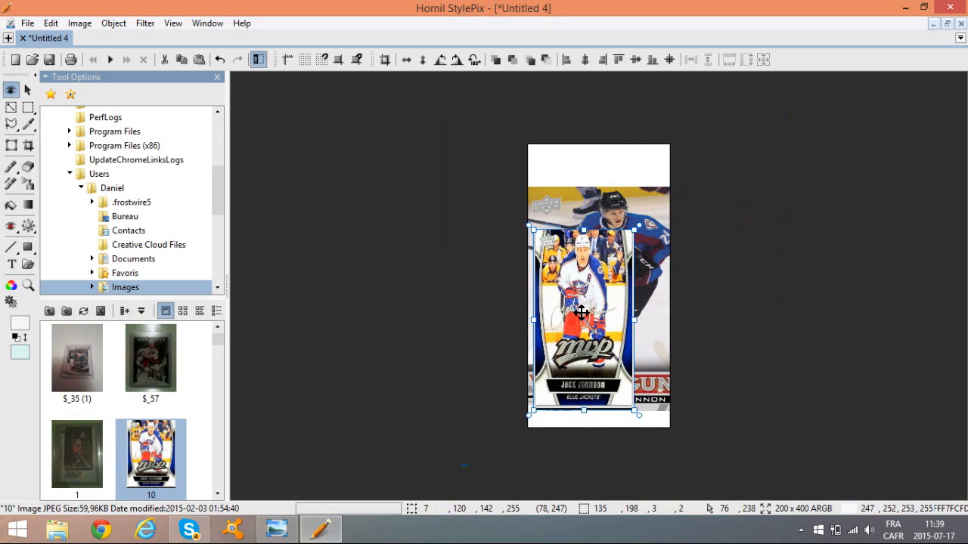
drag(581, 312, 585, 261)
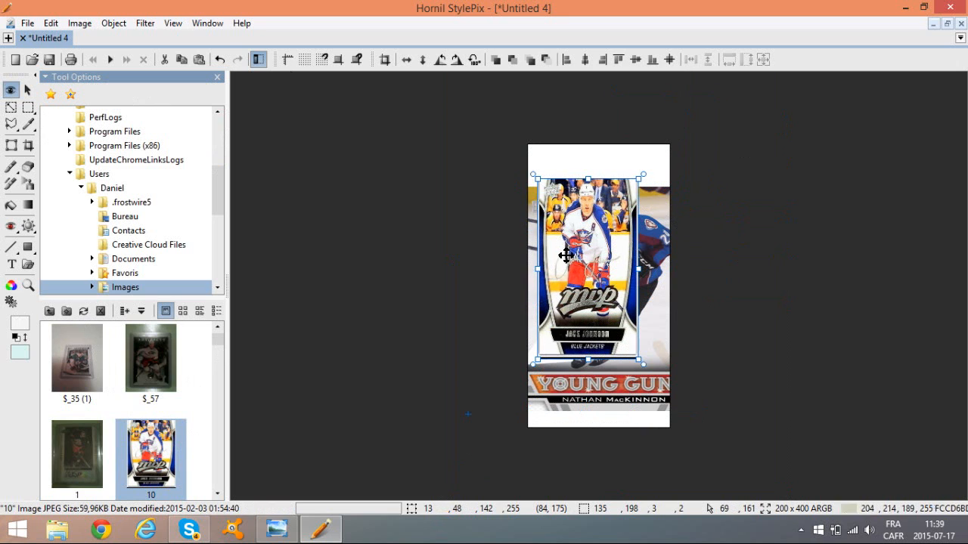
Undo all edits back to the blank white canvas, including both placed card images and the cut-out
click(219, 60)
click(219, 60)
click(219, 59)
click(219, 60)
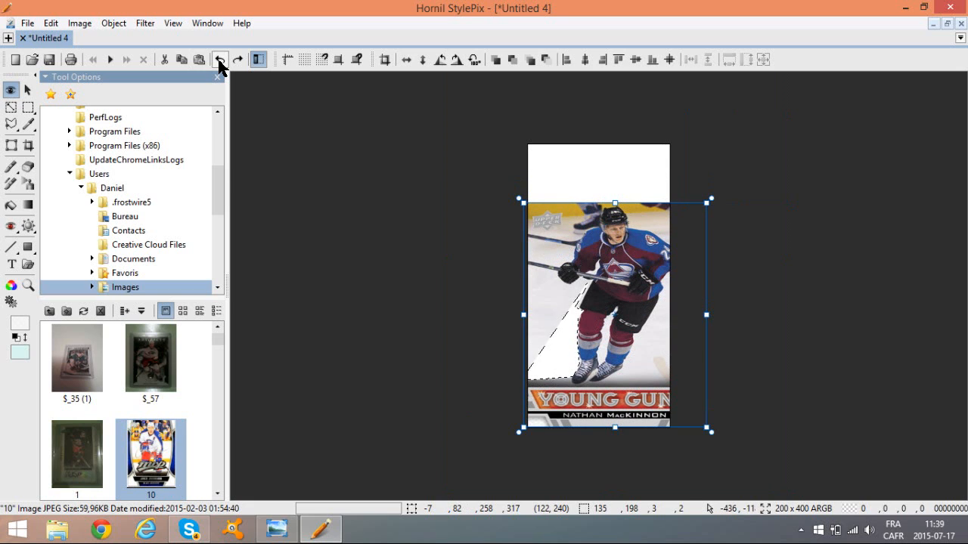
click(219, 59)
click(219, 60)
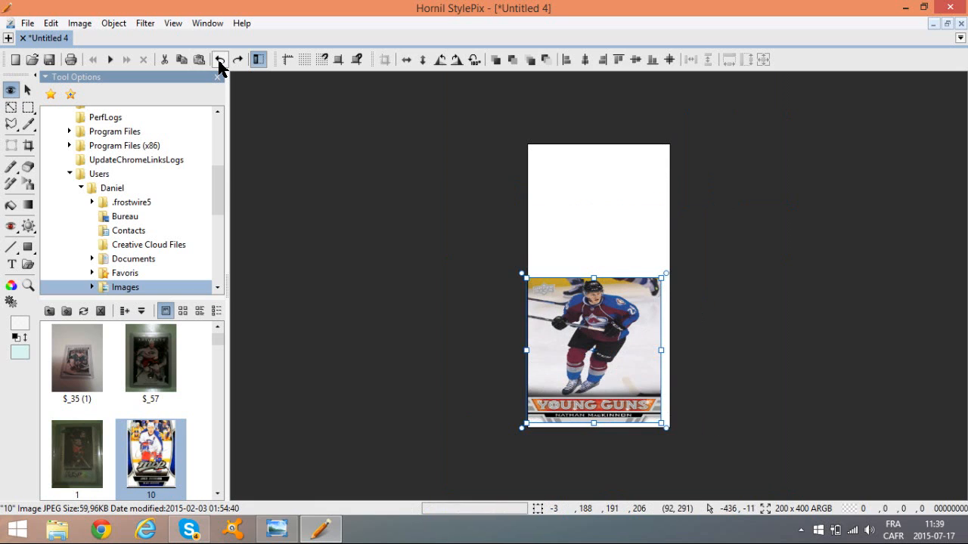
click(219, 59)
click(219, 60)
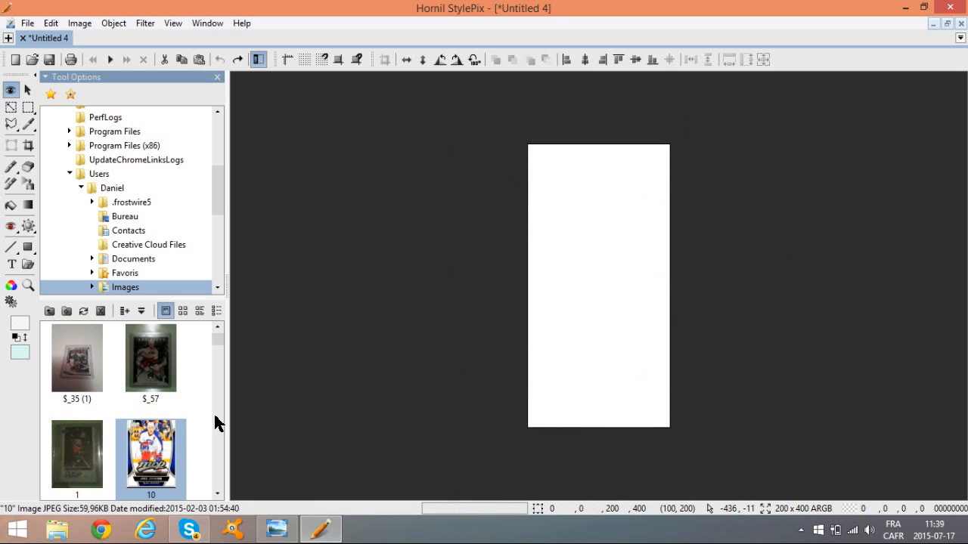
Fill the white canvas with the dark red, orange and grey gradation from the Sky preset set, running slightly diagonally from top to bottom
click(28, 205)
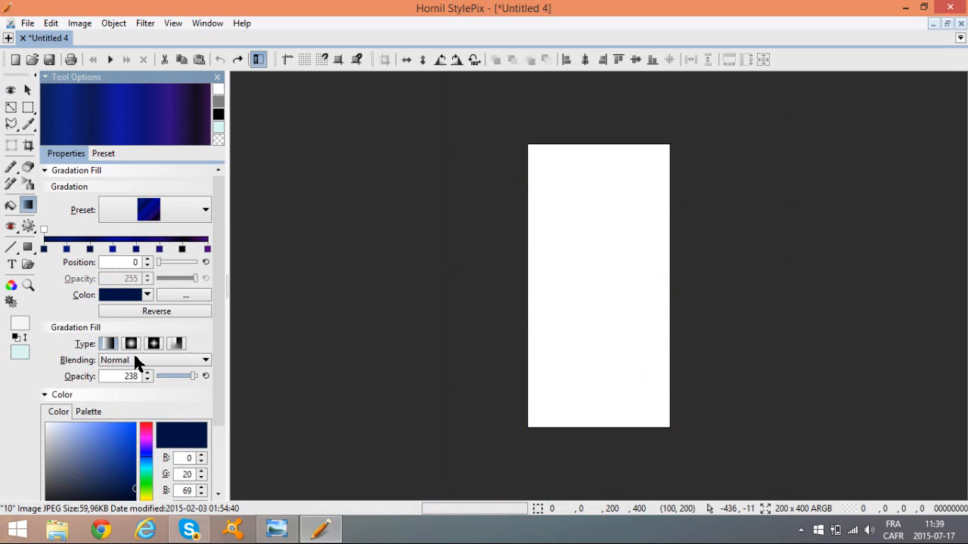
click(162, 210)
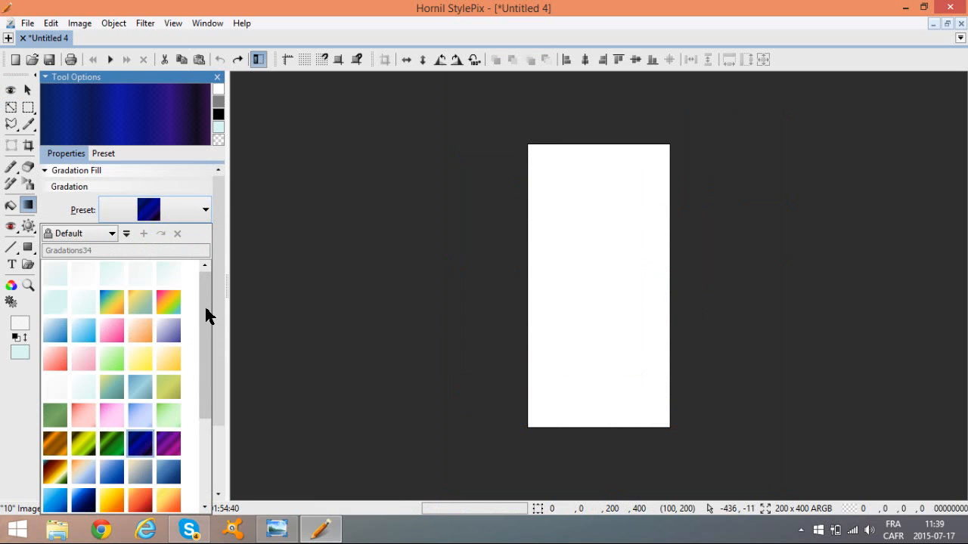
mouse_move(210, 325)
mouse_down()
mouse_move(186, 454)
mouse_move(228, 325)
mouse_up()
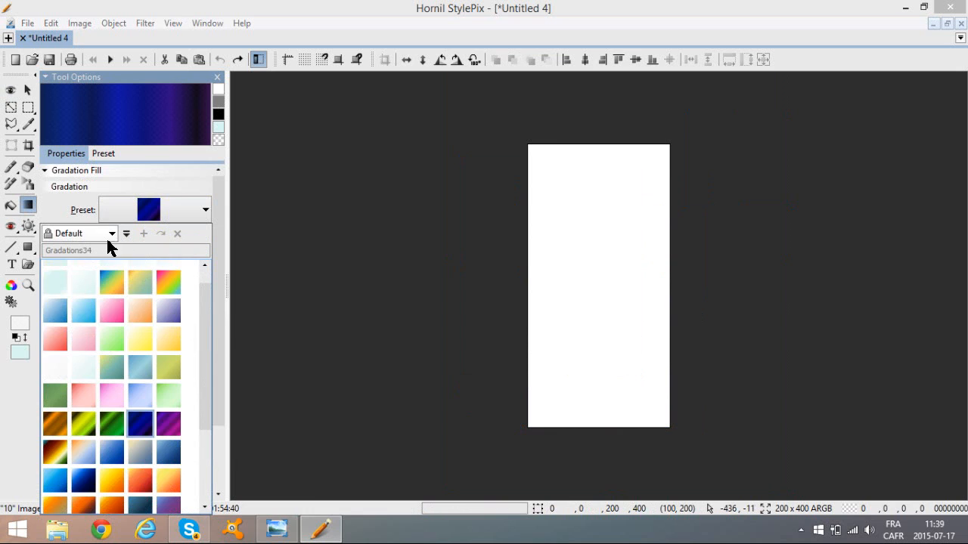
click(107, 234)
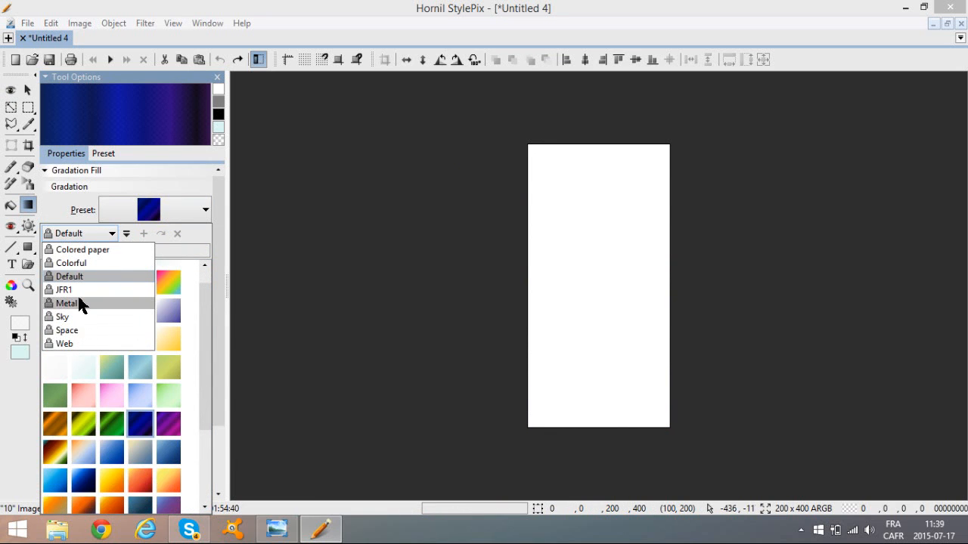
click(79, 303)
click(99, 234)
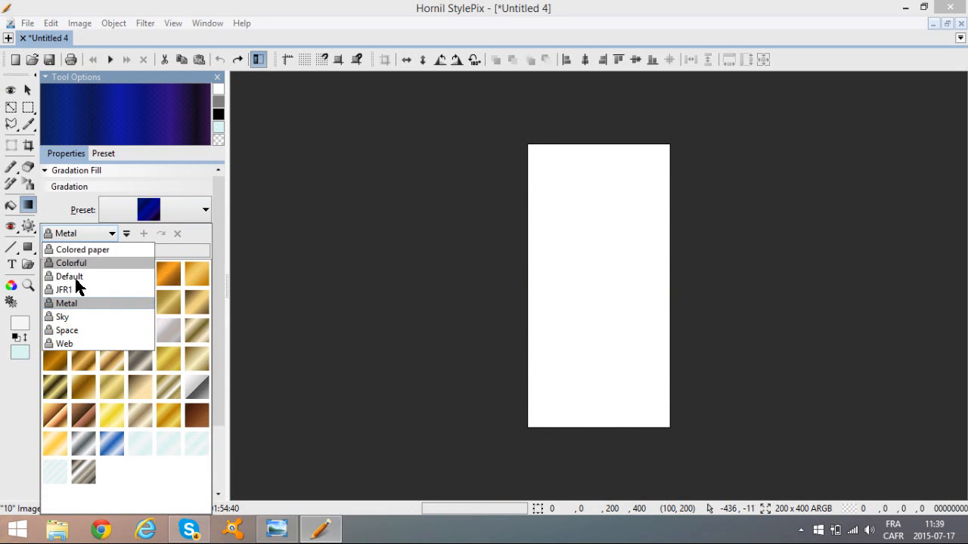
click(92, 251)
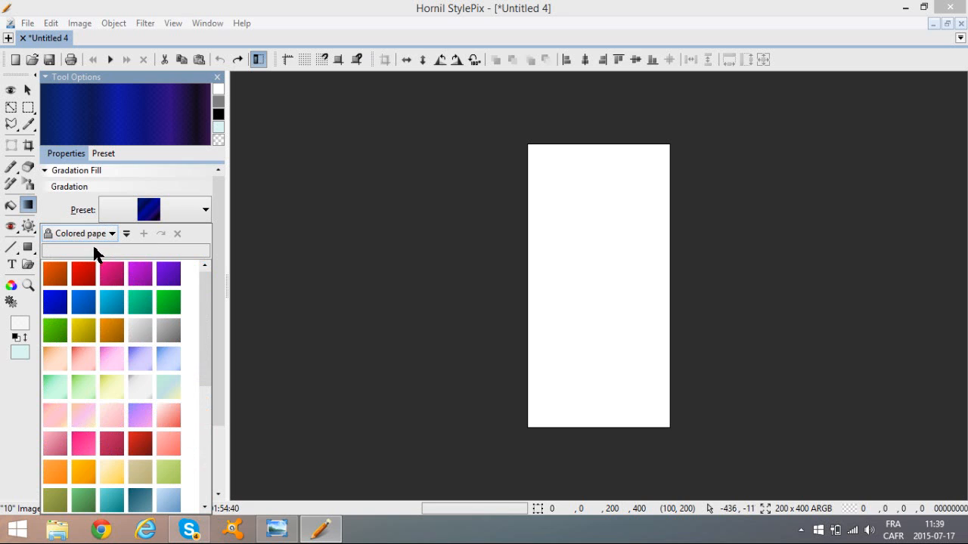
click(94, 234)
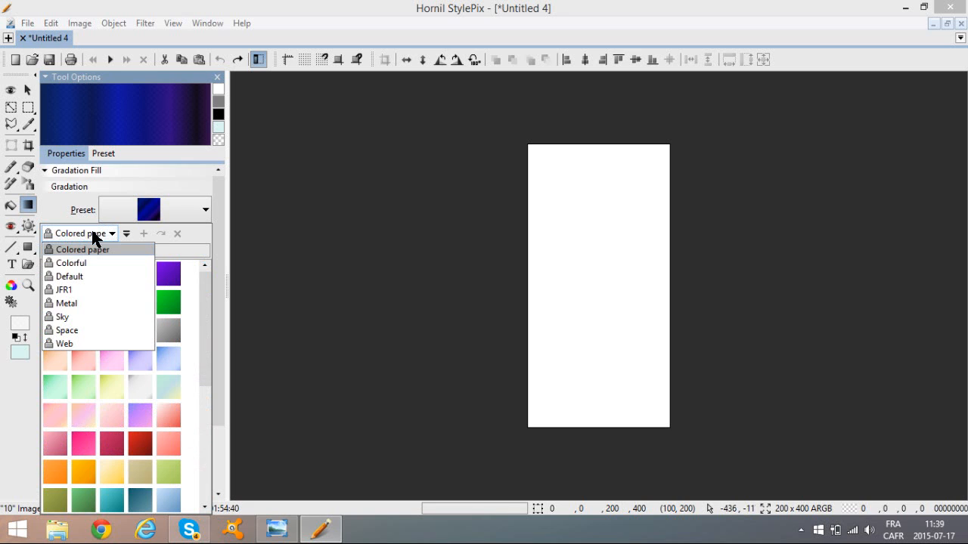
click(85, 274)
scroll(146, 409, down, 2)
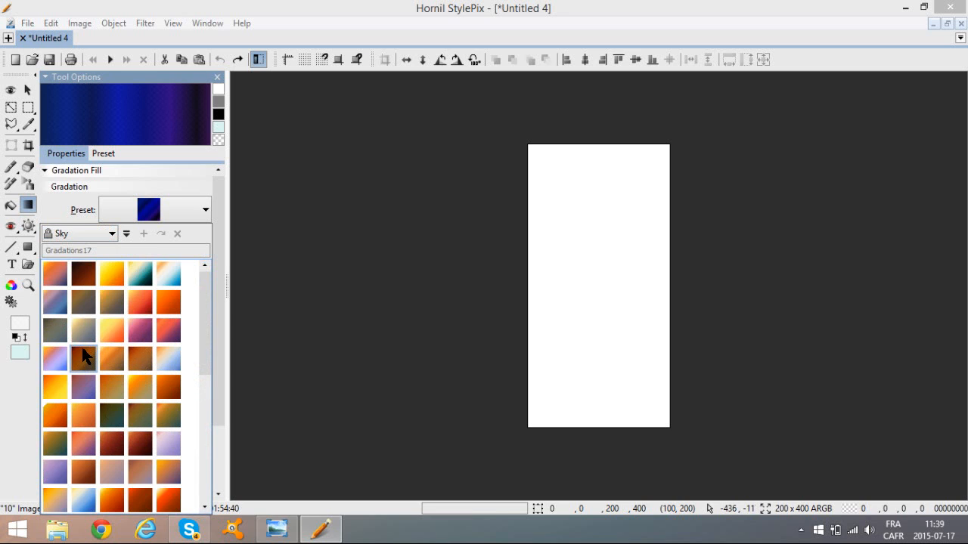
click(83, 358)
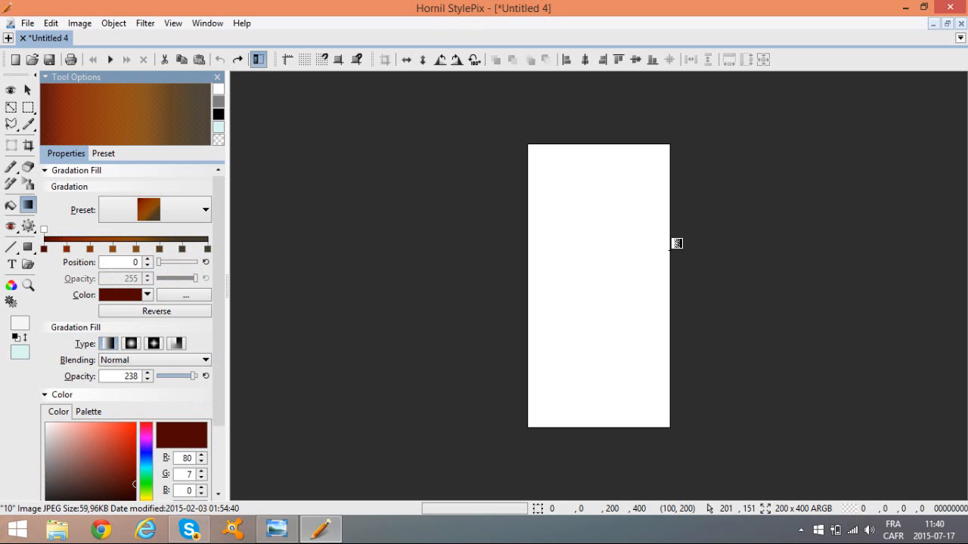
drag(542, 156, 625, 400)
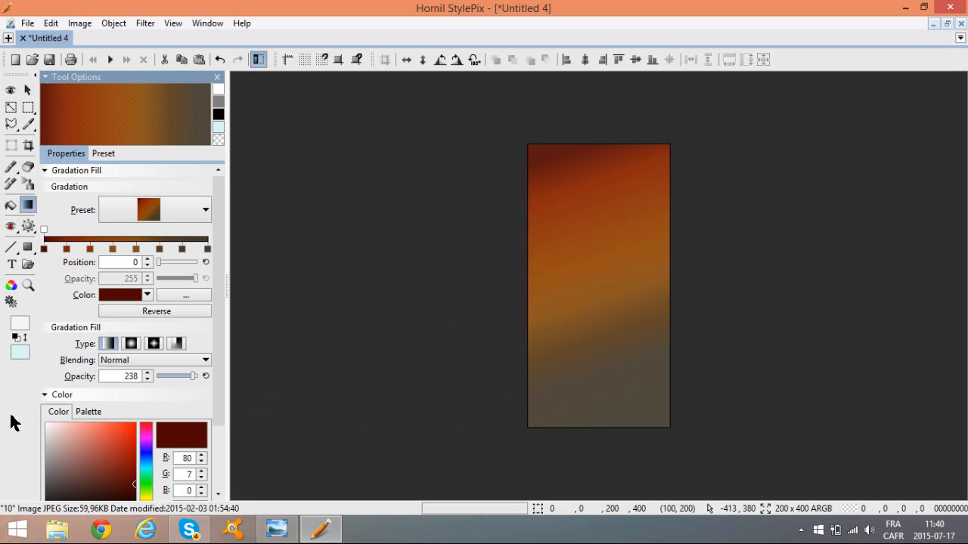
Place the 2013-14 Upper Deck Young Guns Colorado Avalanche card image from the Images folder onto the gradient canvas
click(12, 91)
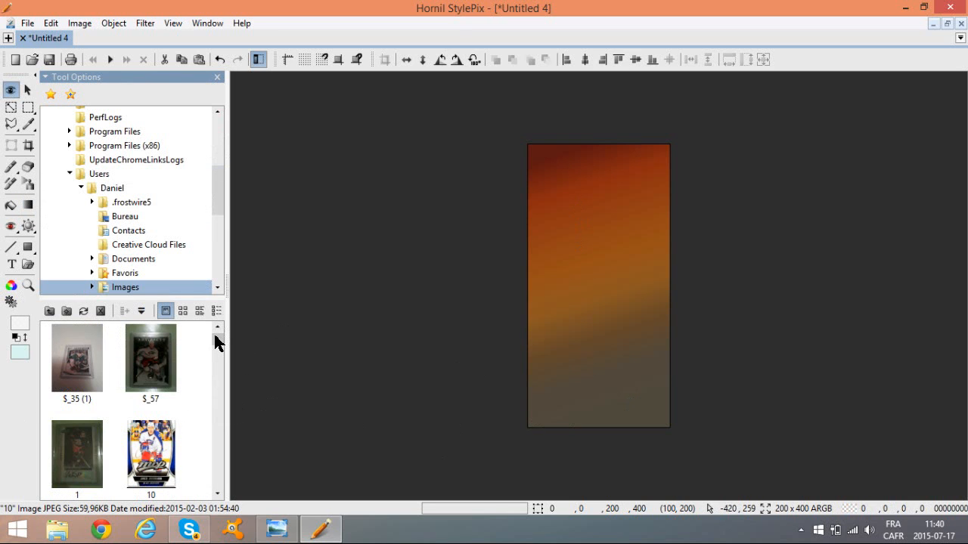
drag(214, 335, 216, 361)
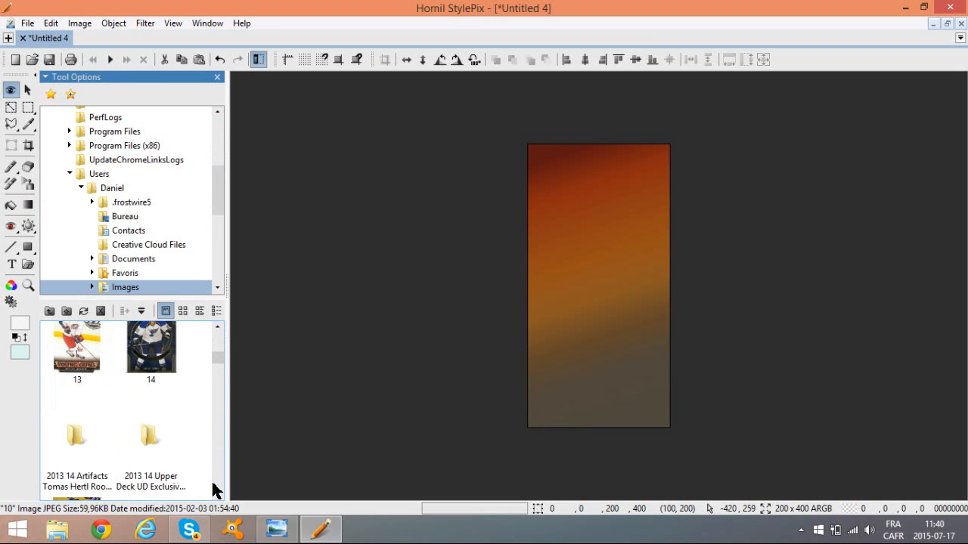
scroll(217, 491, down, 2)
drag(77, 382, 594, 380)
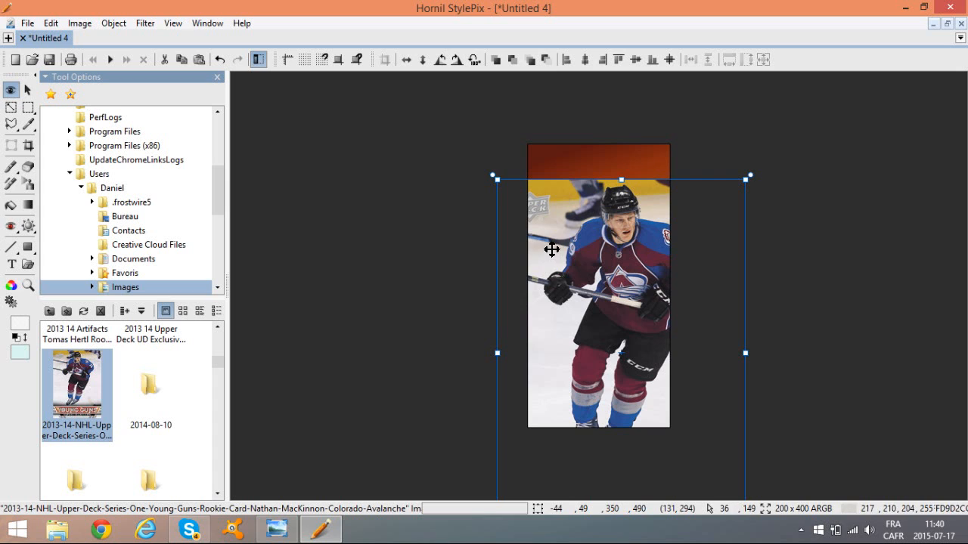
Outline the background beside the player's helmet and number-side shoulder with a polygonal selection about 115 × 133 pixels and cut it out of the card
click(28, 285)
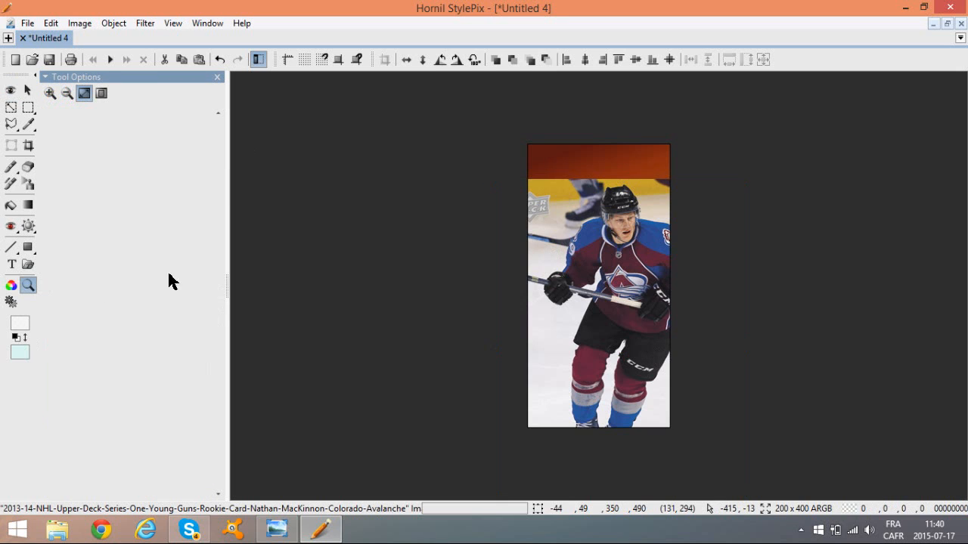
click(542, 248)
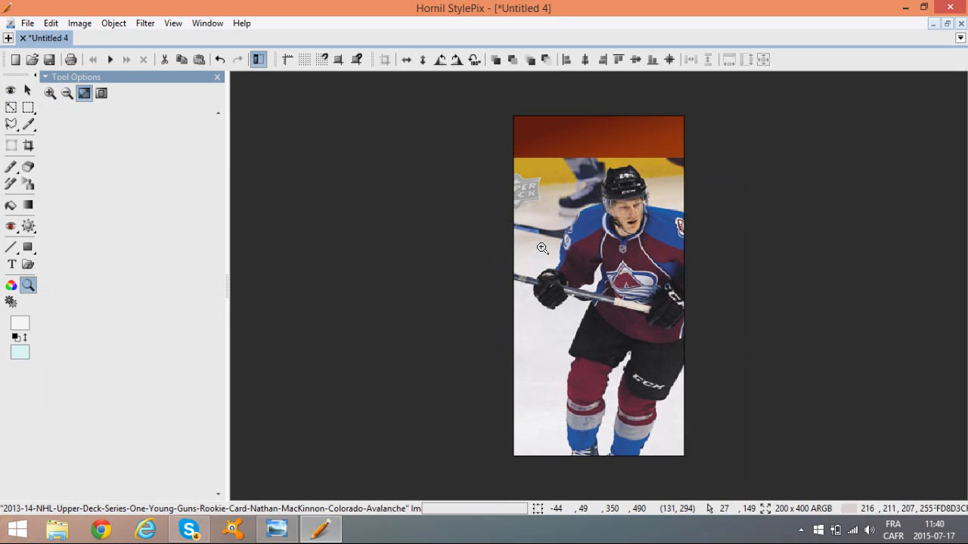
click(542, 248)
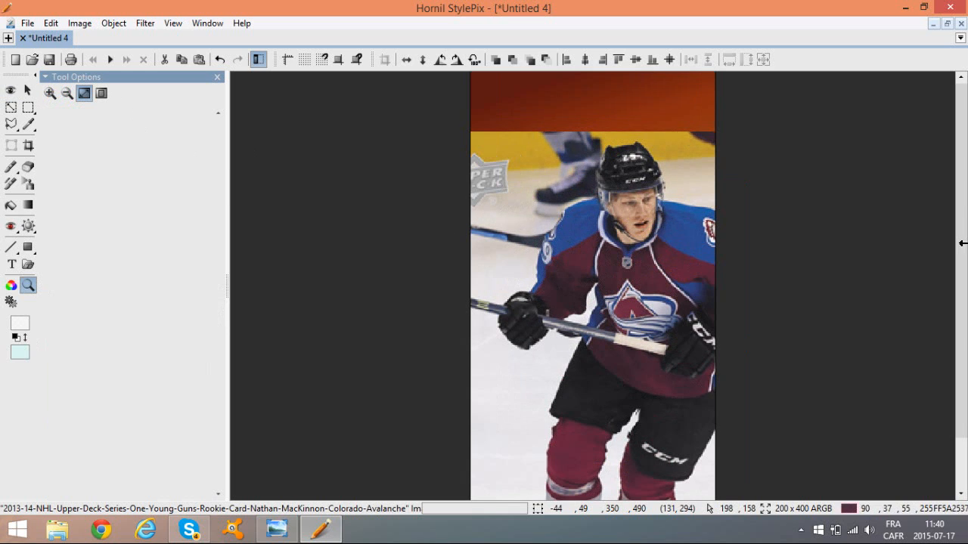
drag(964, 219, 964, 269)
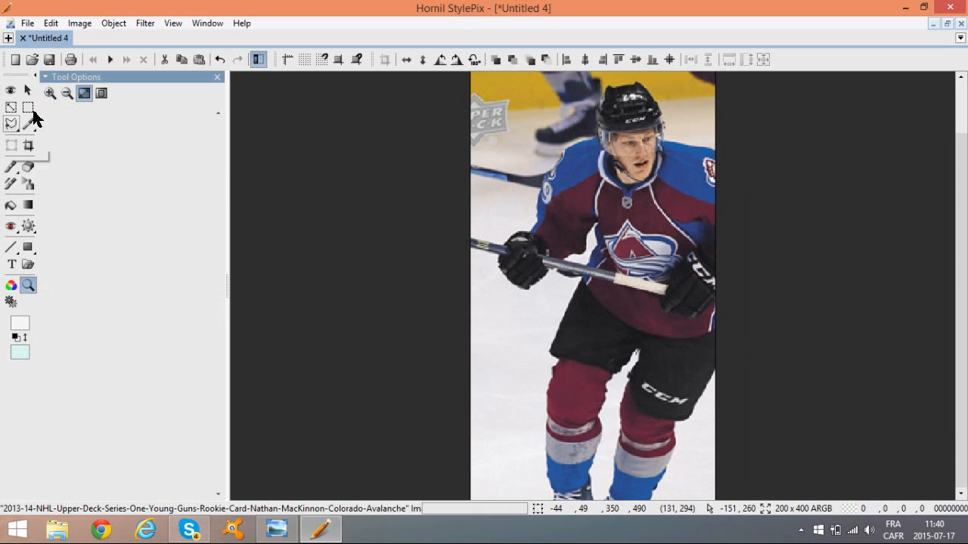
click(11, 124)
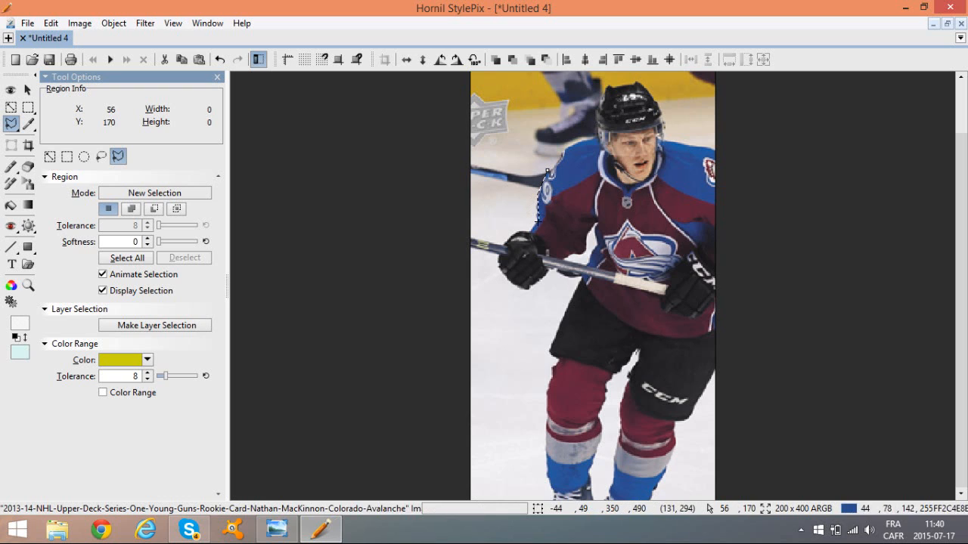
click(525, 231)
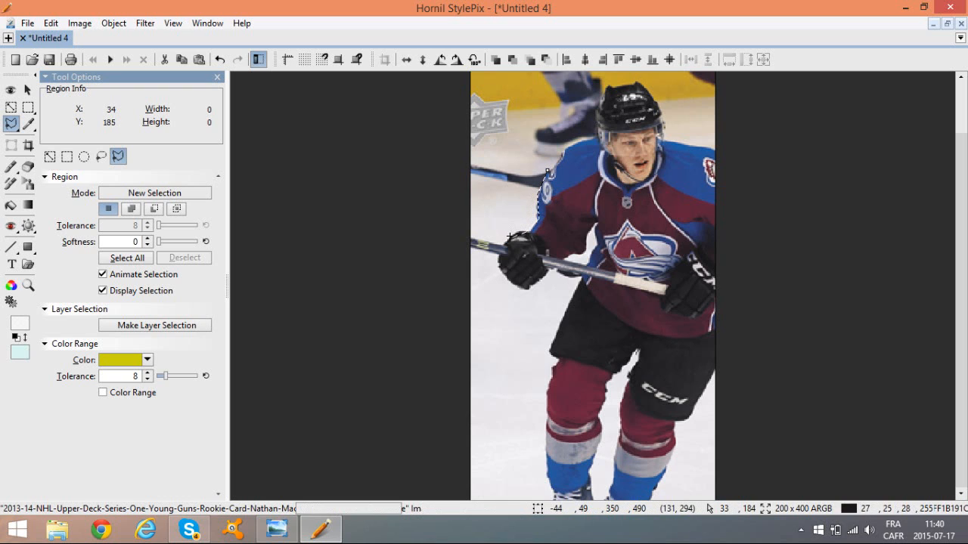
click(467, 236)
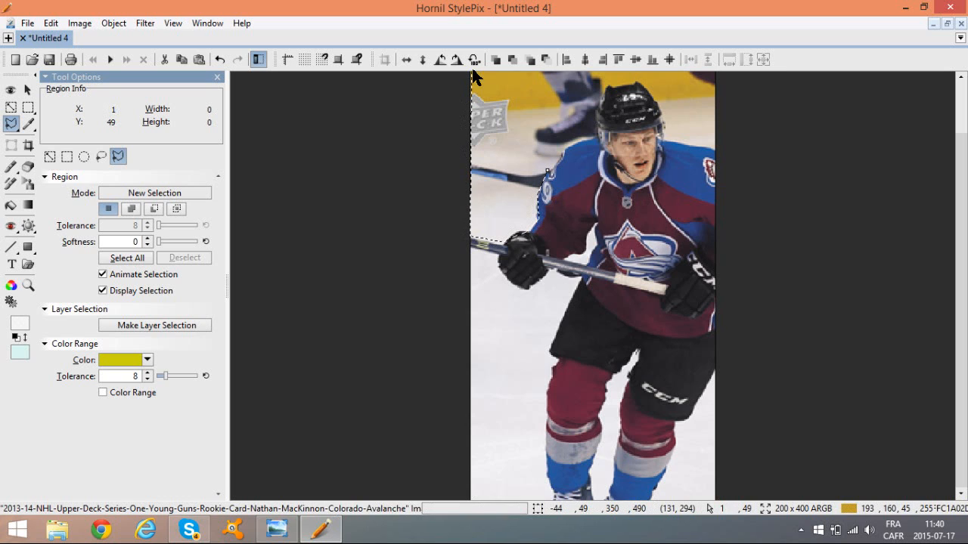
click(471, 78)
click(609, 79)
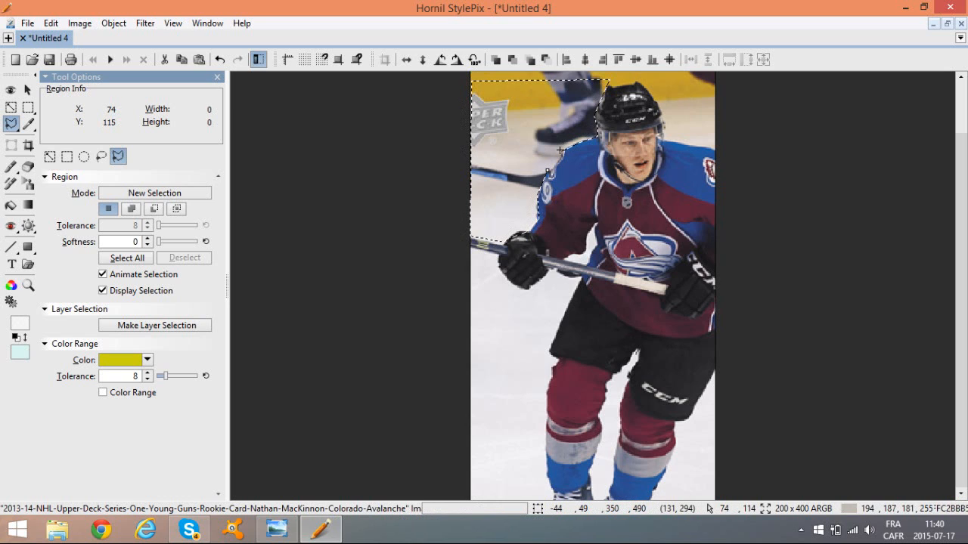
double_click(551, 163)
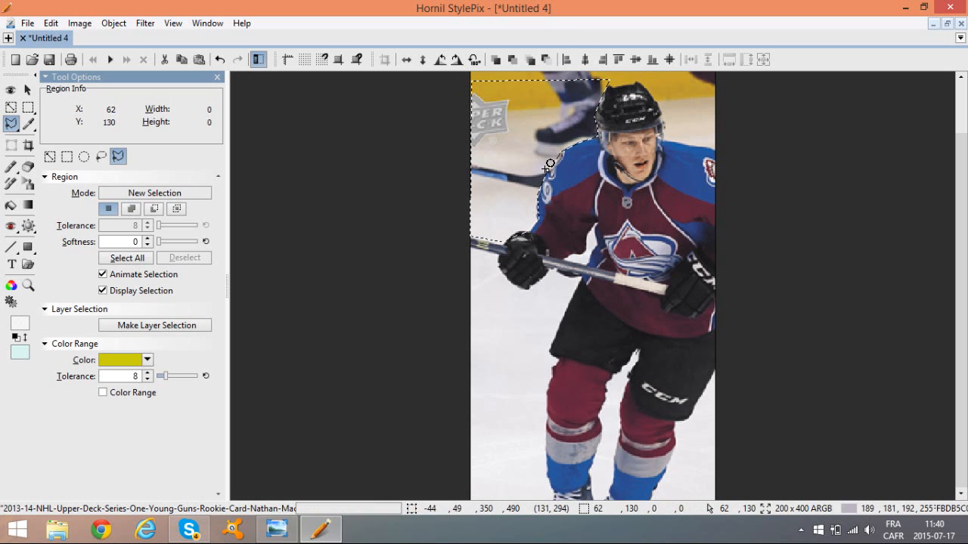
click(171, 56)
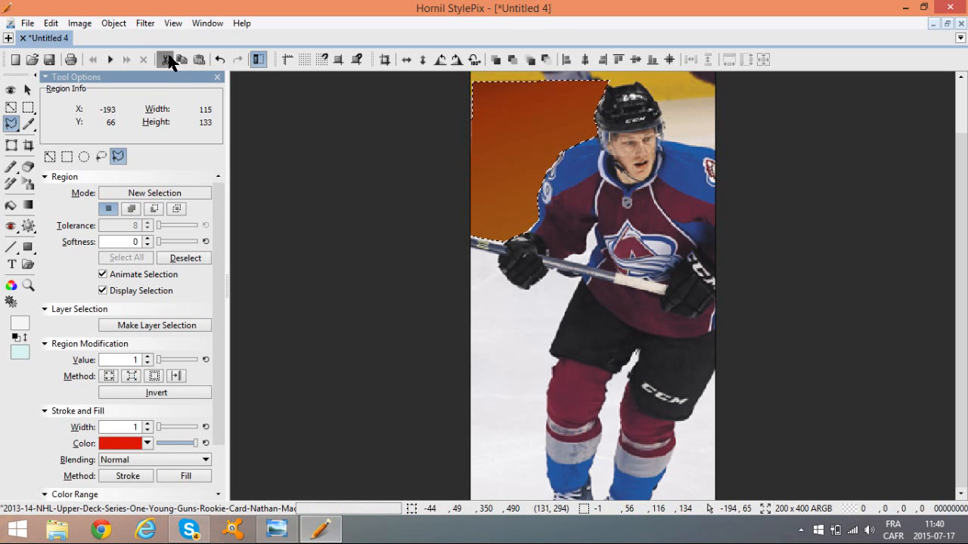
Drop the cut-out selection and move the card image about 17 pixels left and 7 pixels down
click(28, 166)
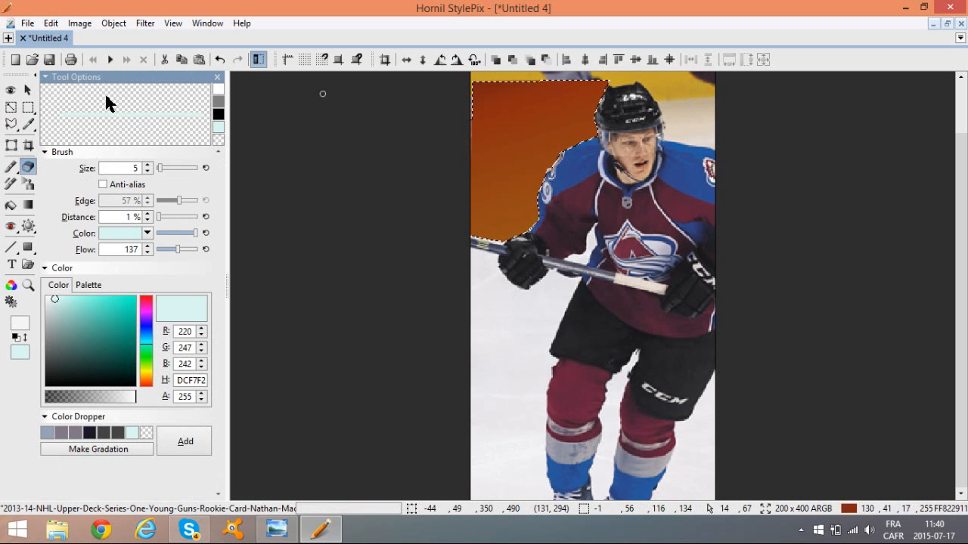
click(30, 89)
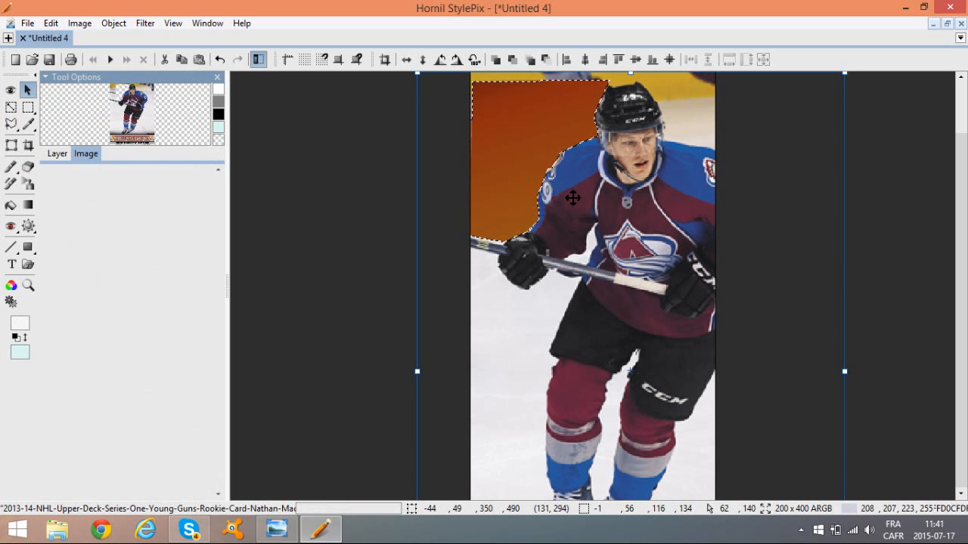
mouse_move(573, 197)
mouse_down()
mouse_move(574, 221)
mouse_move(568, 198)
mouse_up()
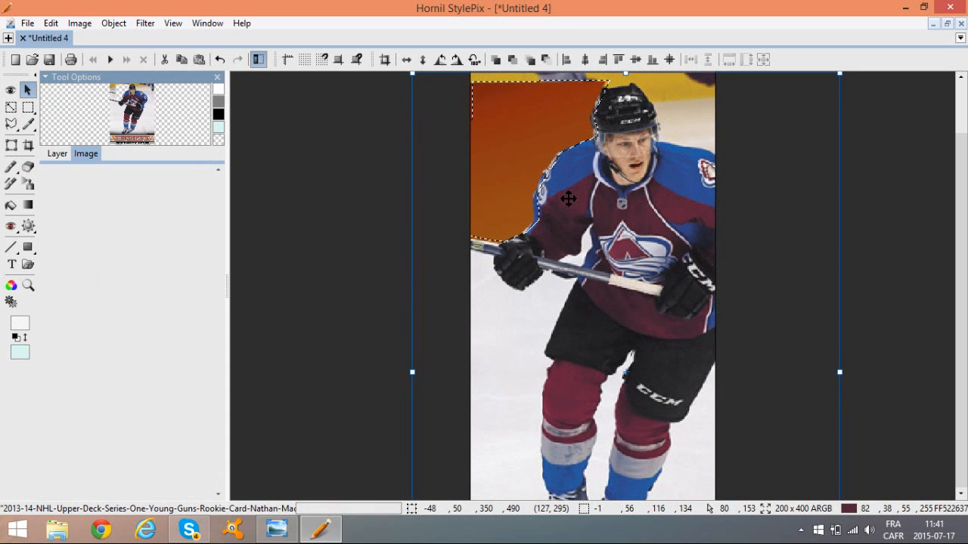
click(11, 124)
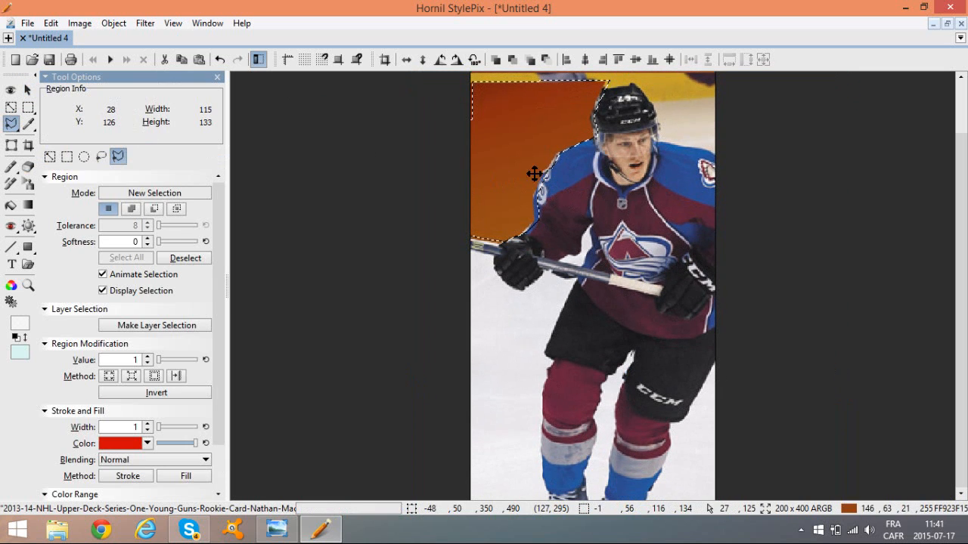
click(597, 198)
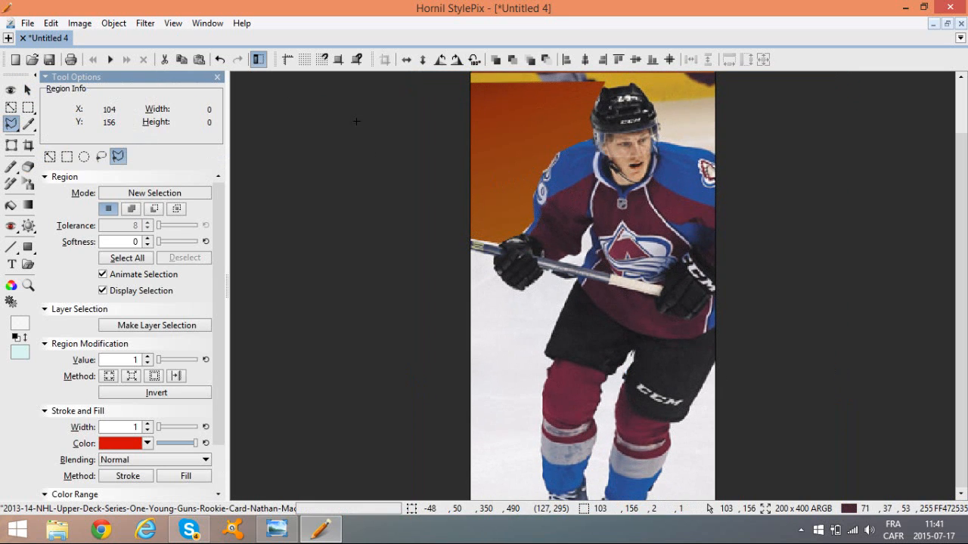
click(28, 91)
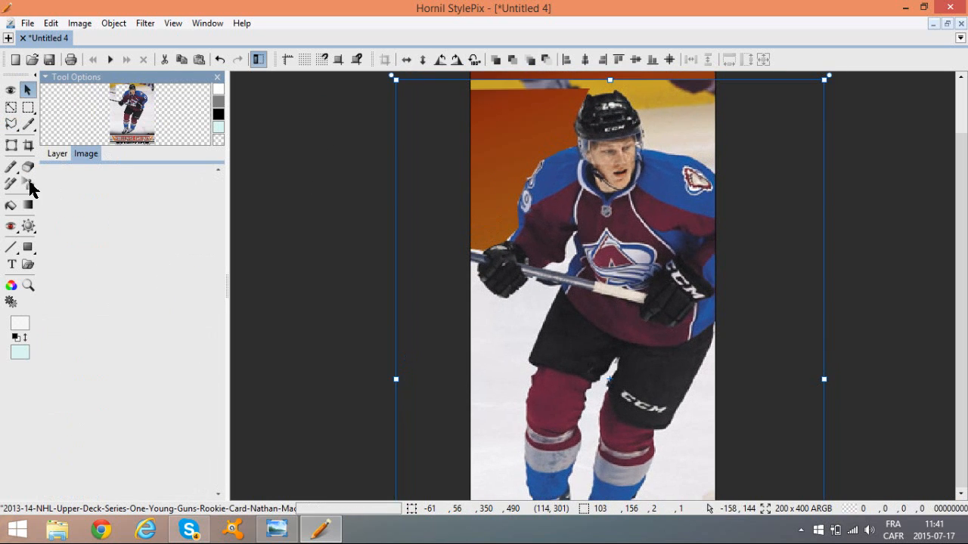
Select a rectangular region about 179 × 106 pixels around the player's head and shoulders
click(25, 170)
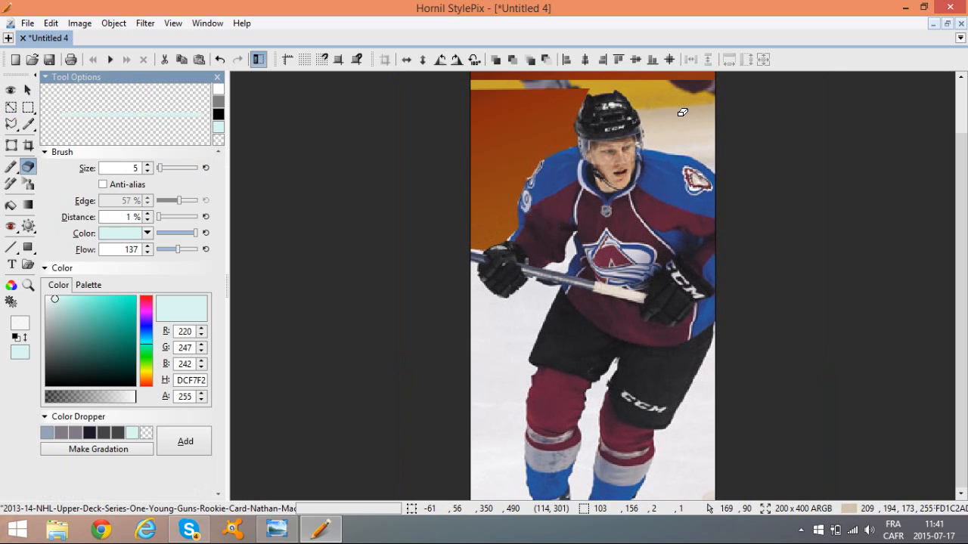
click(28, 108)
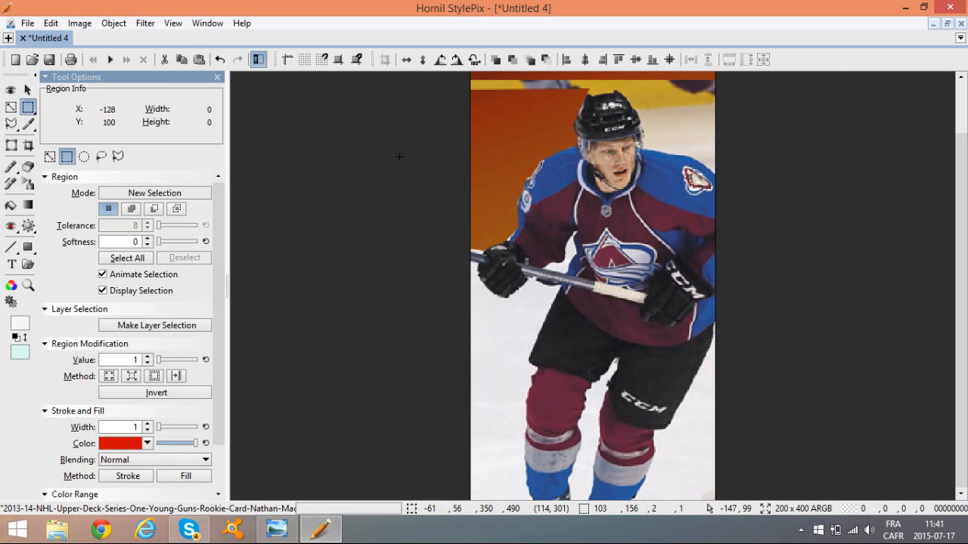
drag(496, 94, 824, 225)
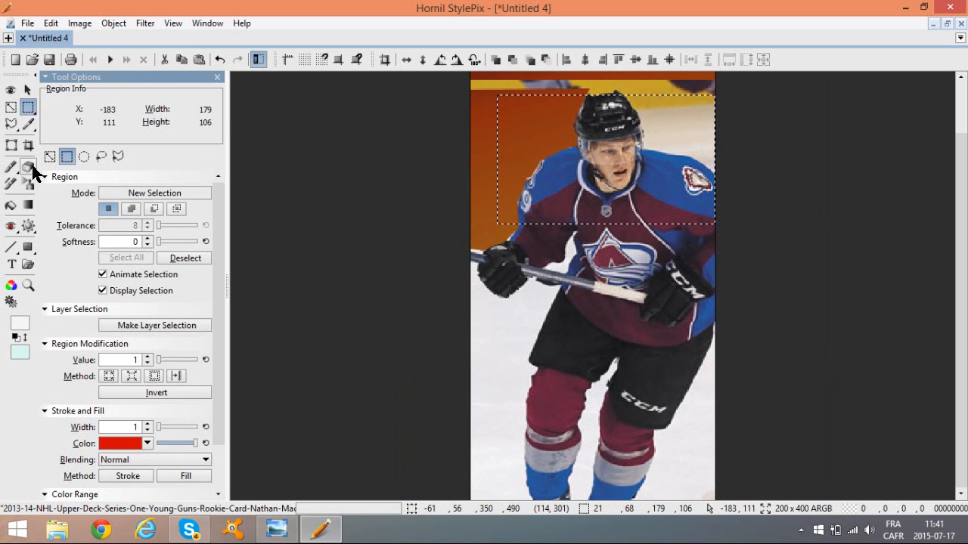
Erase the background along the uncut side of the player's helmet and shoulder with the Eraser at size 5
click(28, 167)
mouse_move(655, 120)
mouse_down()
mouse_move(679, 107)
mouse_move(674, 122)
mouse_move(667, 101)
mouse_move(667, 143)
mouse_up()
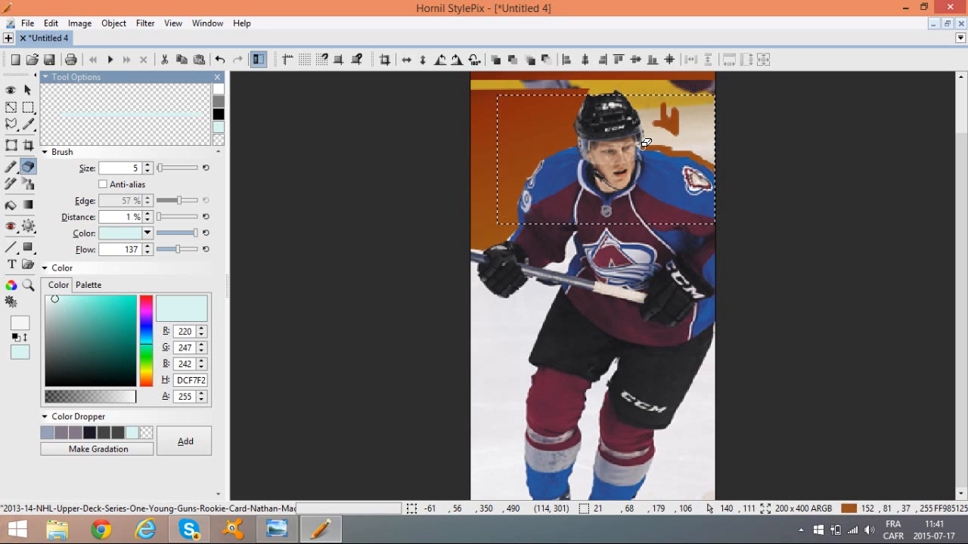
mouse_move(654, 126)
mouse_down()
mouse_move(632, 96)
mouse_move(651, 135)
mouse_move(661, 116)
mouse_move(668, 130)
mouse_up()
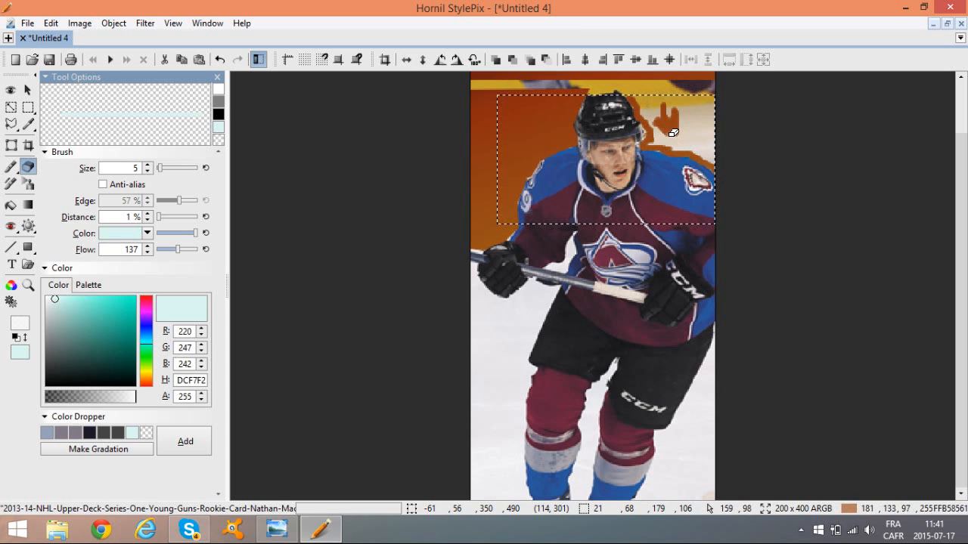
click(27, 89)
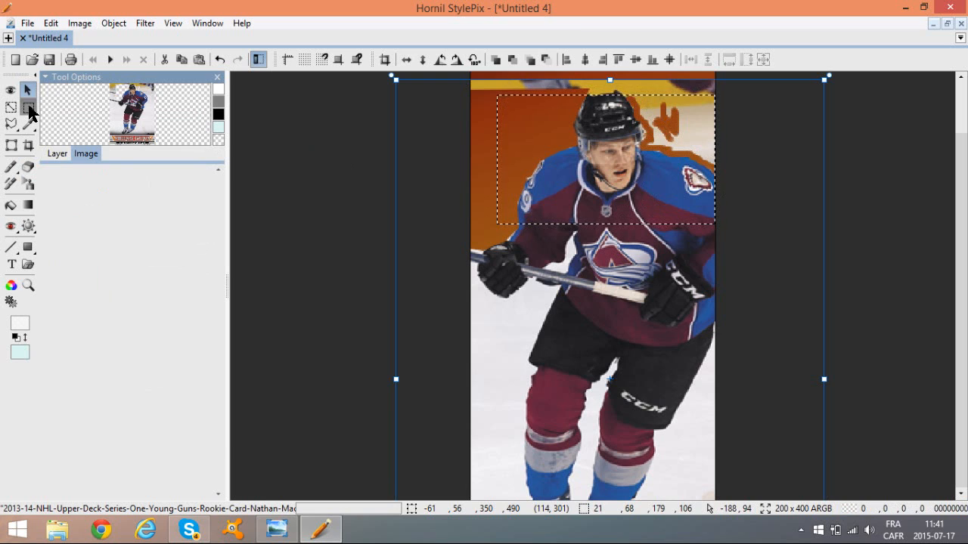
Drop the selection, shrink the card image to about 242 × 332 pixels and place it in the lower part of the canvas
click(27, 108)
key(ctrl+d)
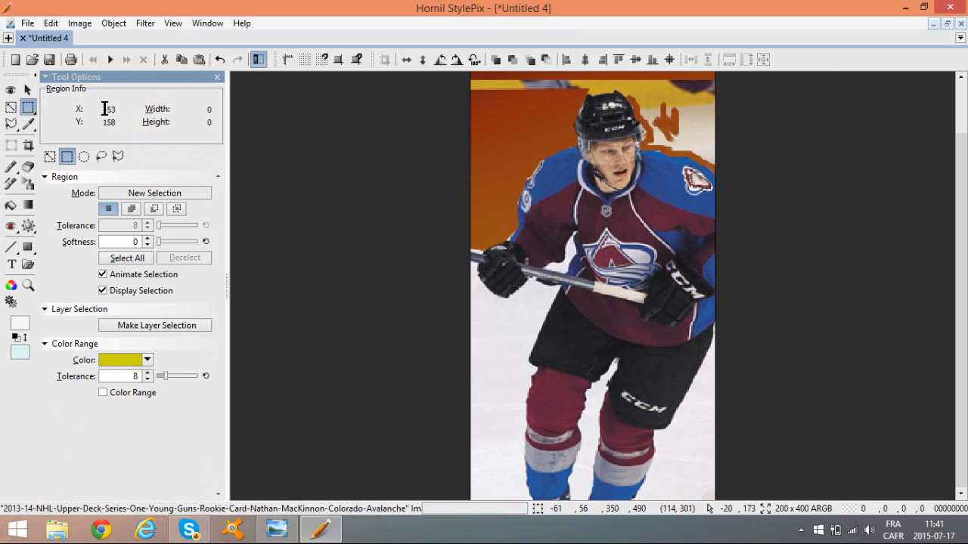
click(27, 89)
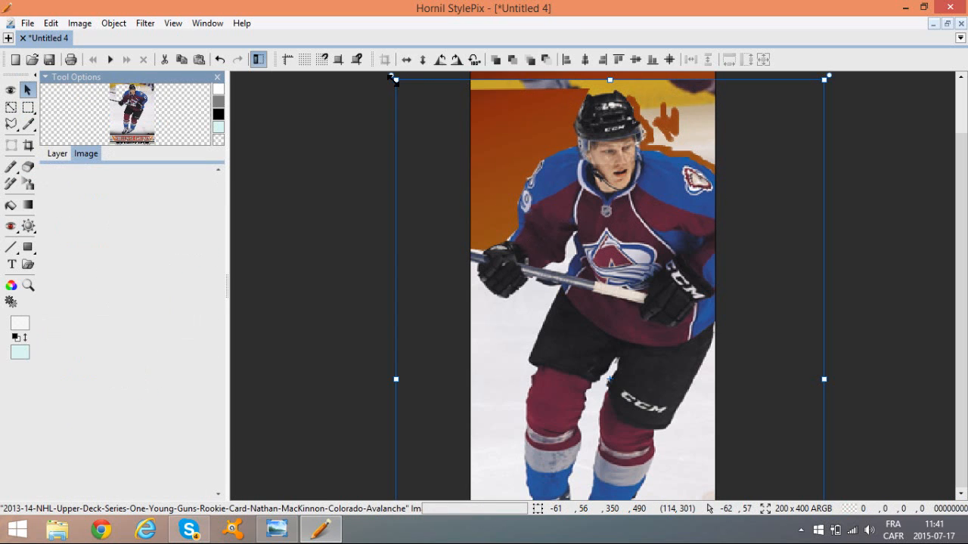
drag(409, 100, 541, 295)
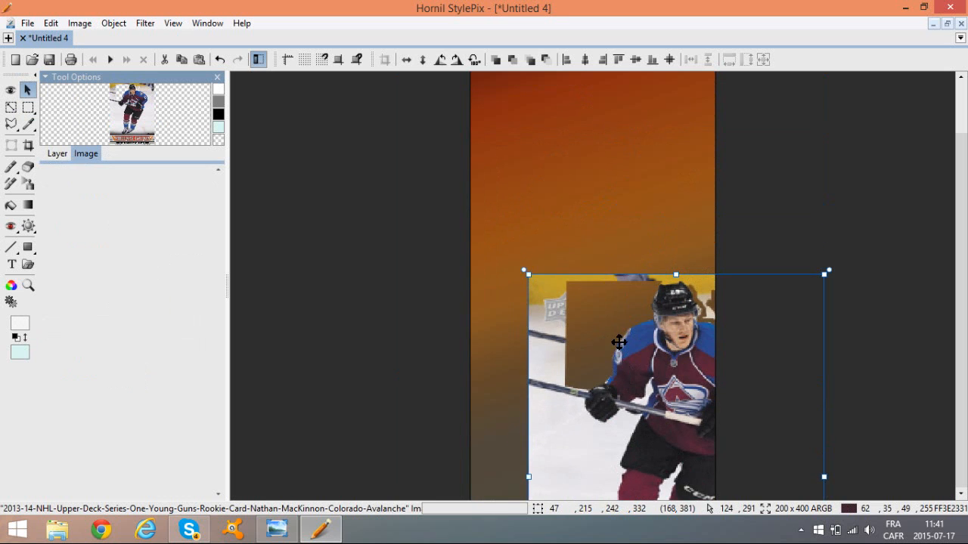
drag(620, 369, 567, 342)
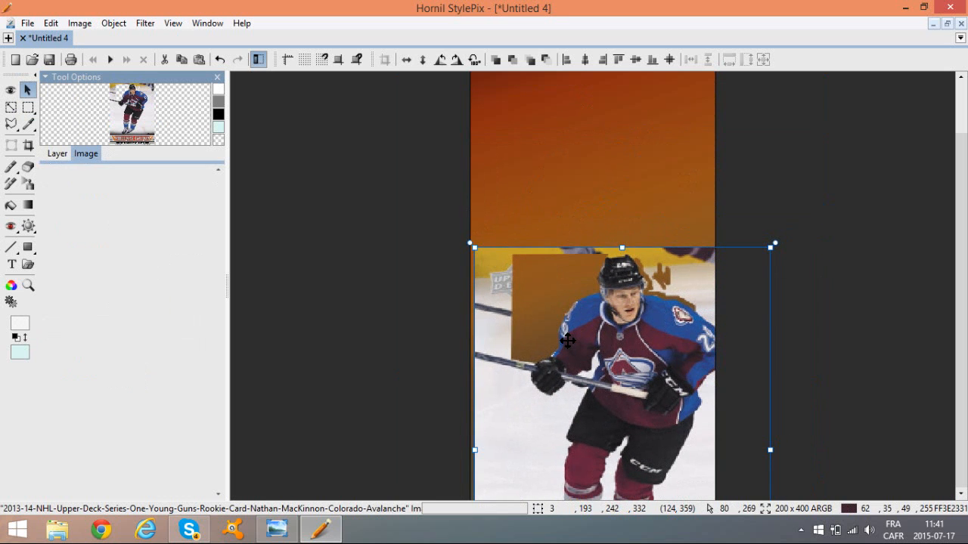
Add the hockey card picture named 7 from the Images folder to the canvas
click(10, 90)
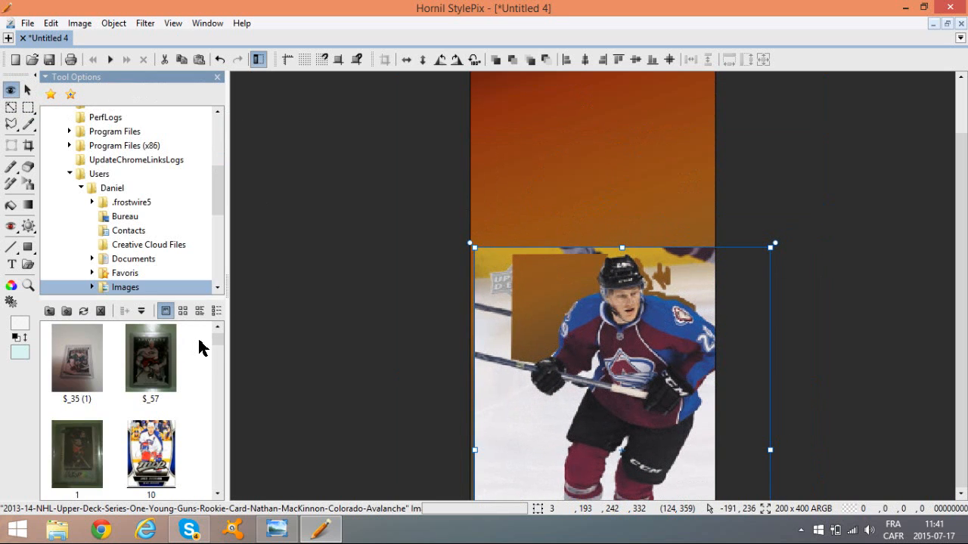
drag(216, 341, 219, 383)
click(174, 378)
drag(611, 177, 695, 298)
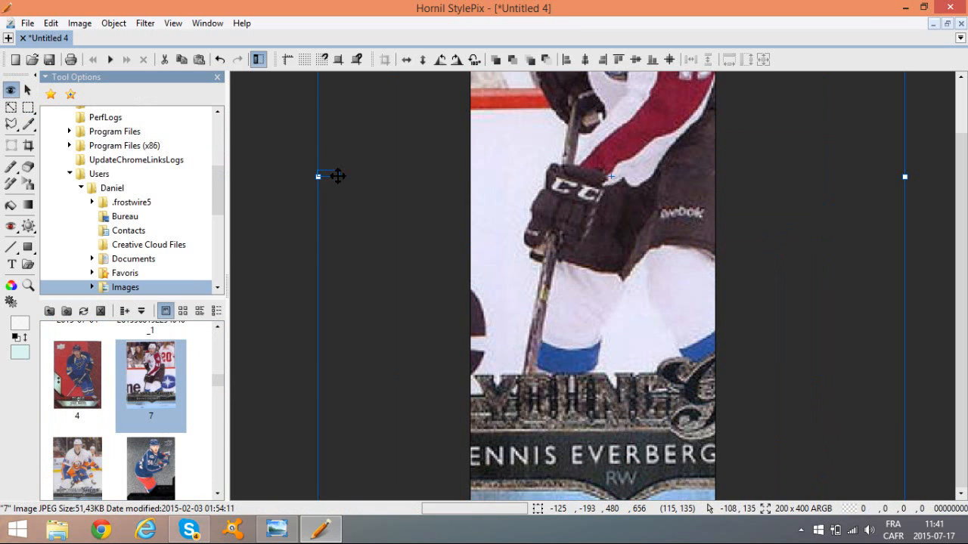
Resize the newly added card image to about 317 × 417 pixels so its player's upper body fits on the canvas
drag(315, 176, 519, 248)
drag(625, 234, 537, 472)
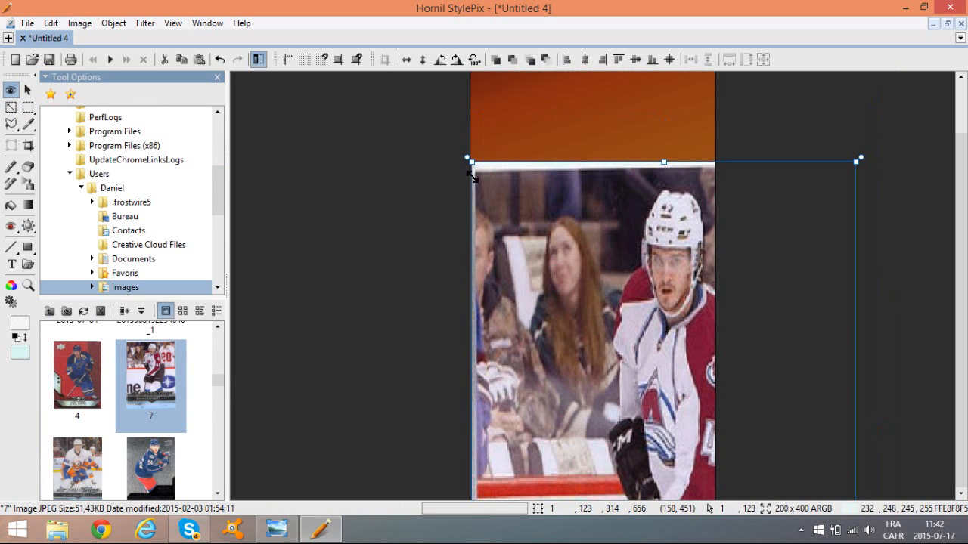
mouse_move(472, 176)
mouse_down()
mouse_move(564, 488)
mouse_move(579, 156)
mouse_move(597, 99)
mouse_move(628, 194)
mouse_up()
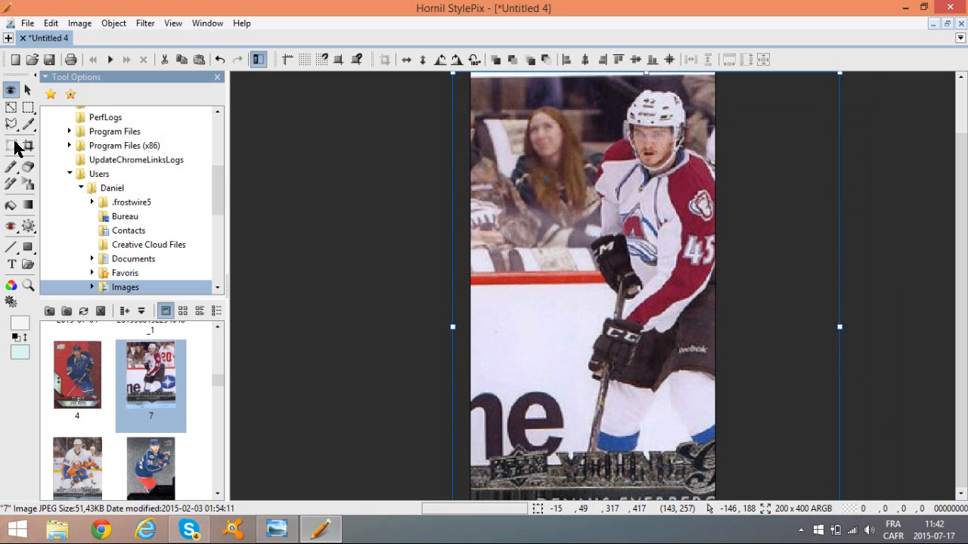
Outline the background beside the second player's arm and gloves with a polygonal selection about 116 × 144 pixels and cut it out
click(17, 122)
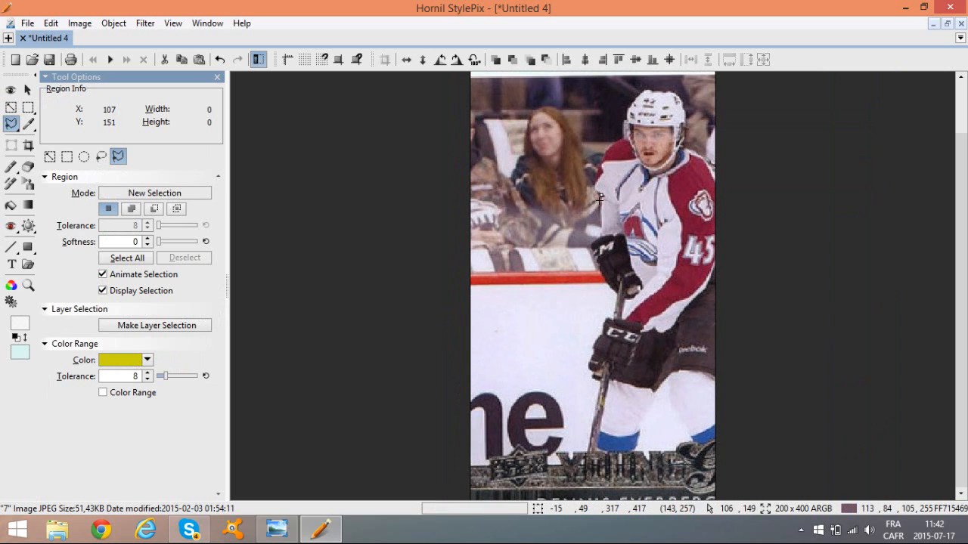
mouse_move(599, 194)
mouse_down()
mouse_move(592, 266)
mouse_move(616, 294)
mouse_move(587, 358)
mouse_move(476, 344)
mouse_move(490, 311)
mouse_up()
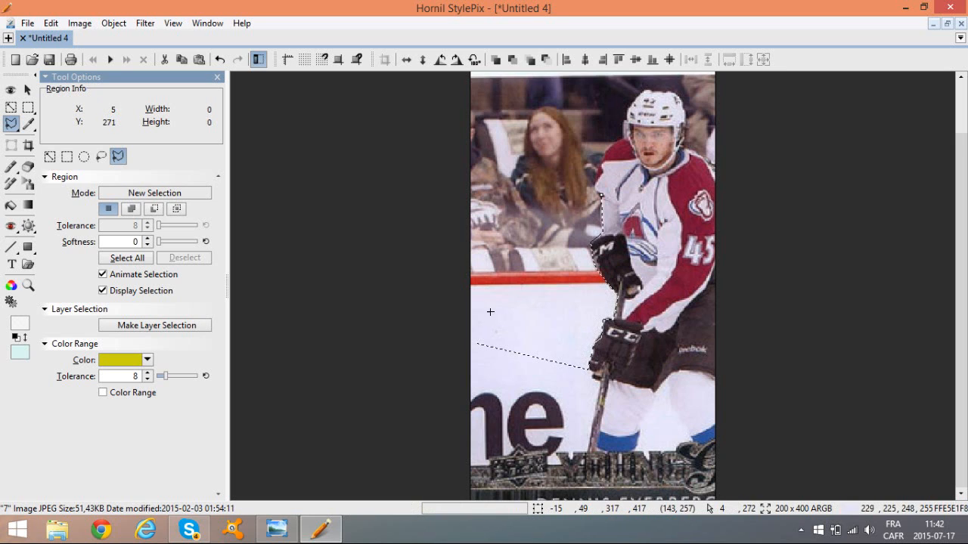
click(605, 186)
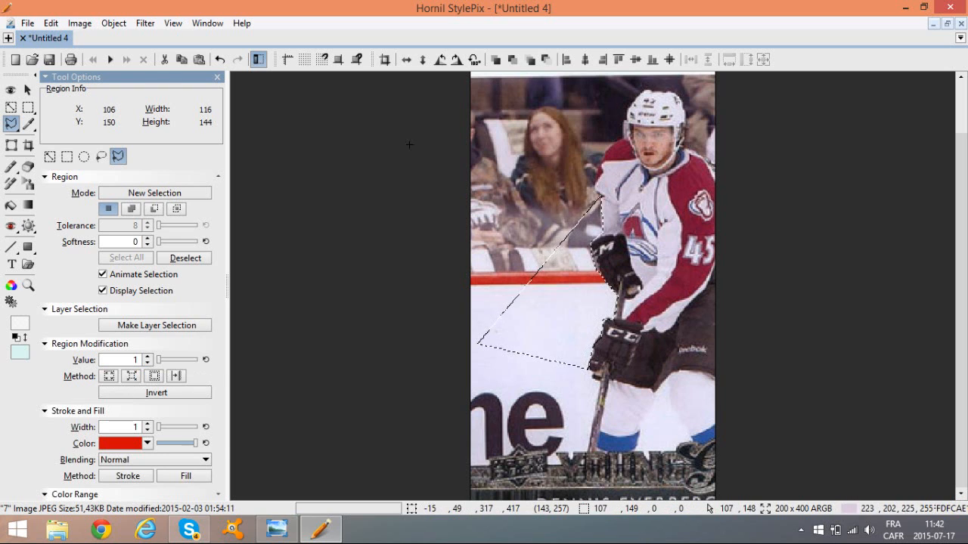
click(165, 61)
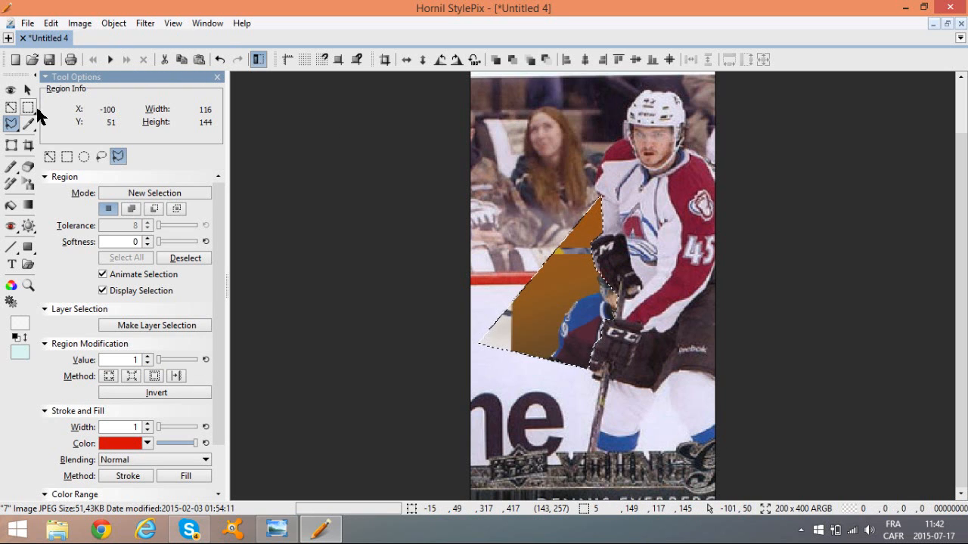
Drop the selection, shrink the second card image to about 151 × 151 pixels and place it directly above the first card
click(493, 175)
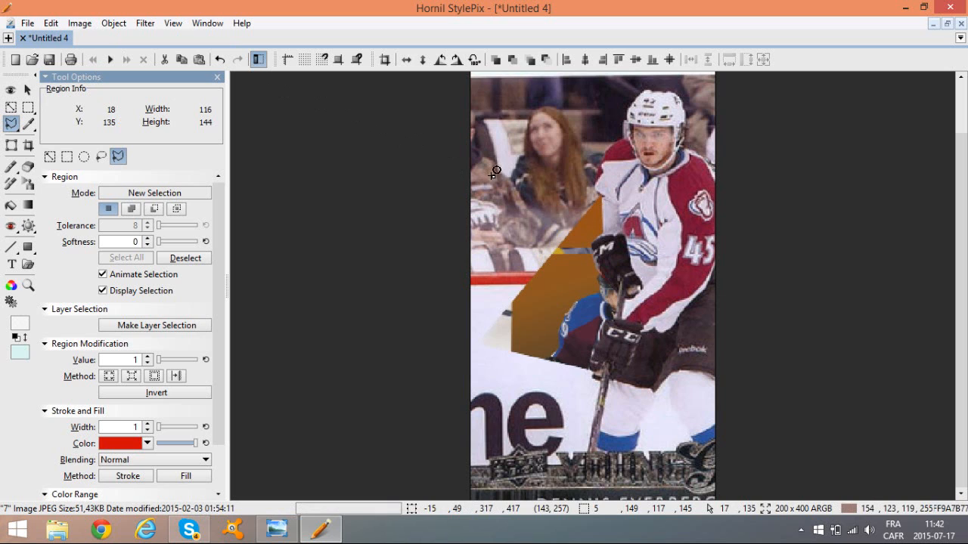
click(493, 174)
click(27, 89)
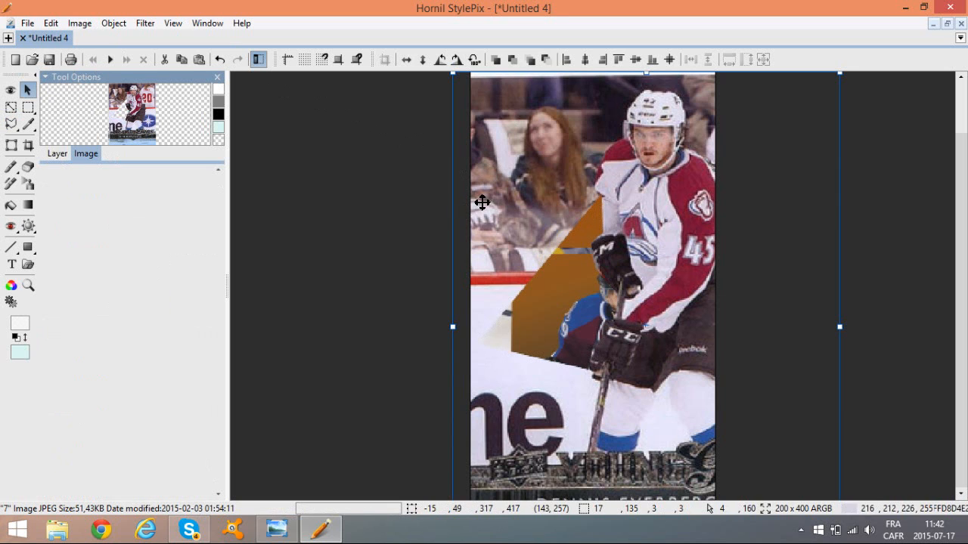
drag(517, 180, 523, 260)
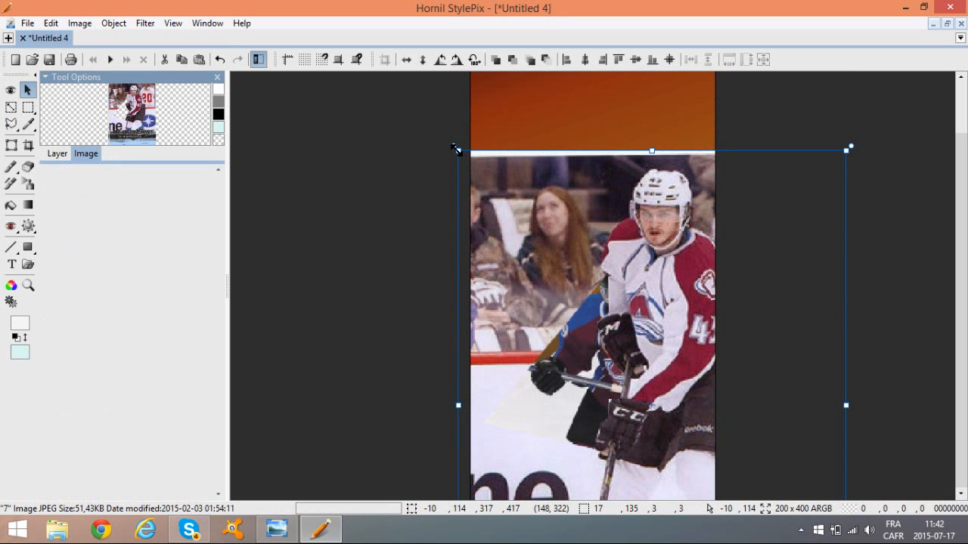
drag(456, 150, 558, 330)
drag(620, 393, 533, 146)
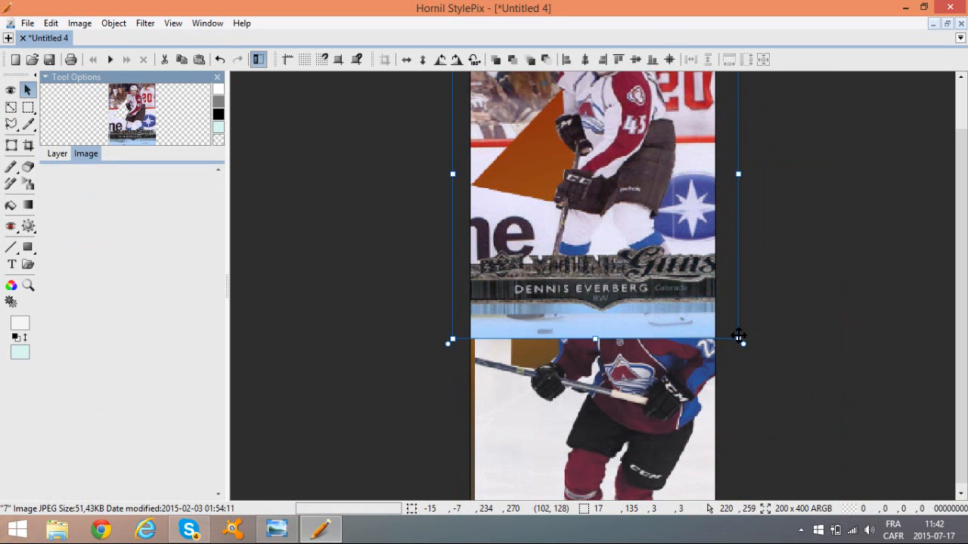
drag(737, 341, 642, 198)
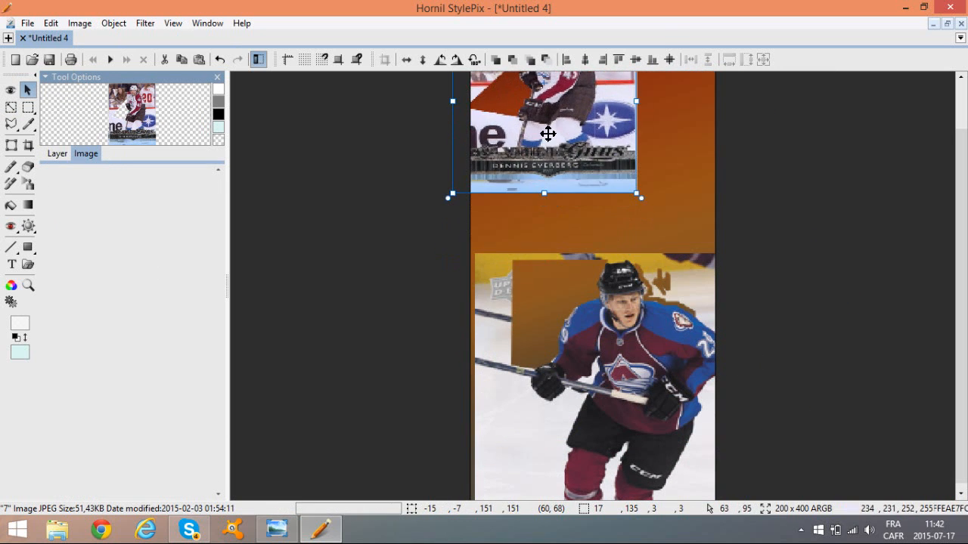
drag(549, 133, 580, 189)
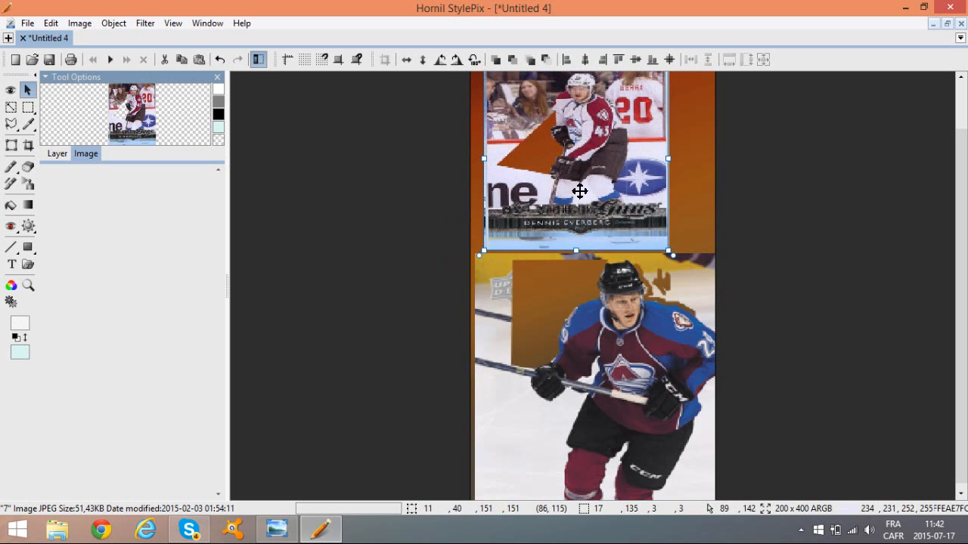
Examine the finished two-player example graphic in Windows Photo Viewer and close the viewer
click(285, 538)
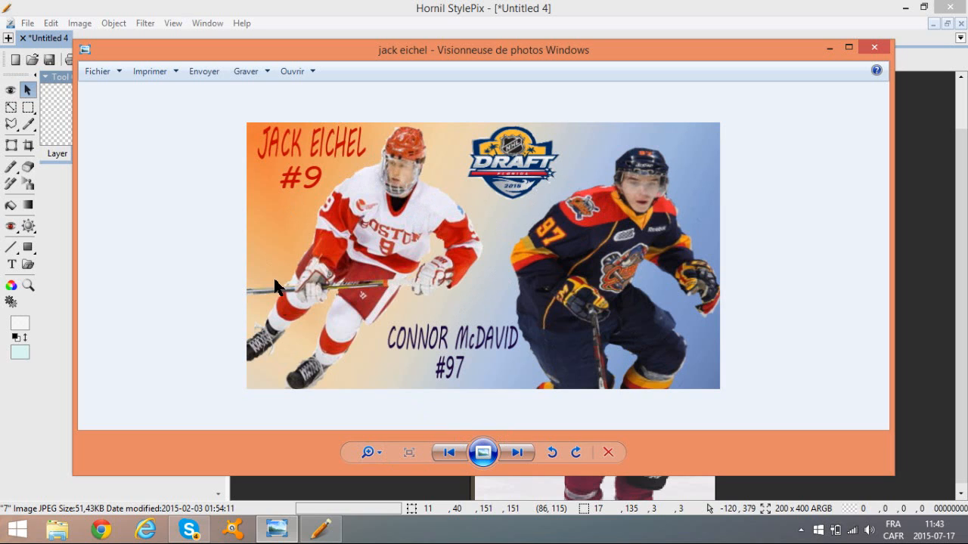
click(871, 50)
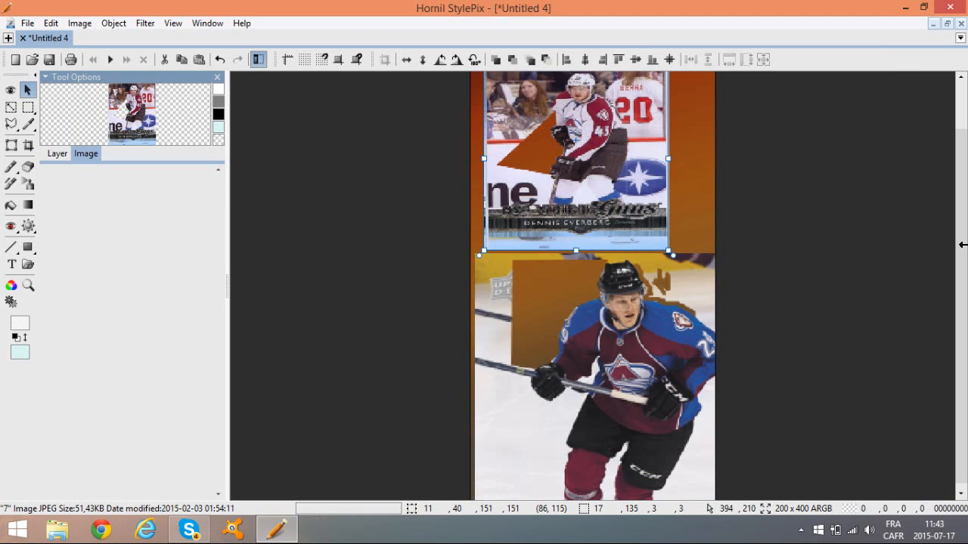
Select a rectangular region about 142 × 236 pixels that overlaps both card images
drag(961, 242, 961, 195)
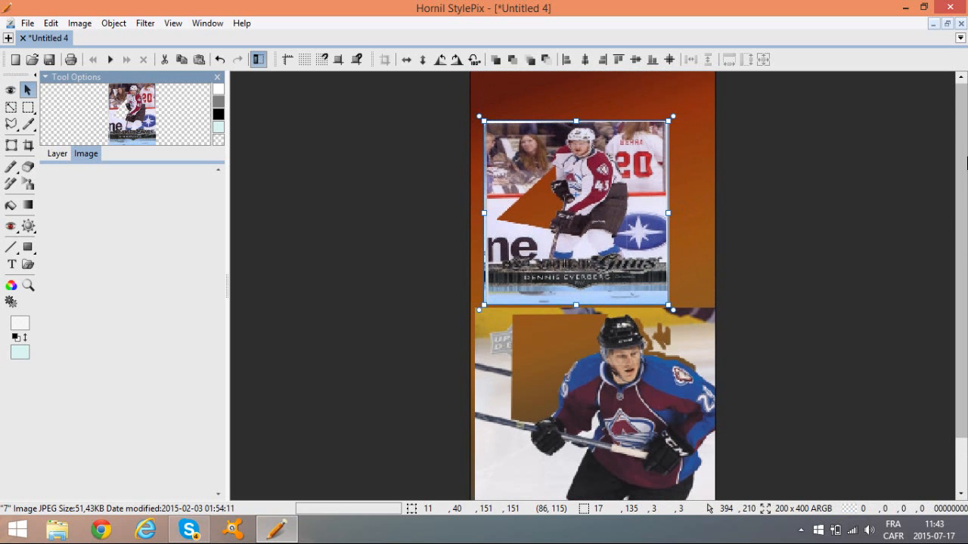
click(12, 167)
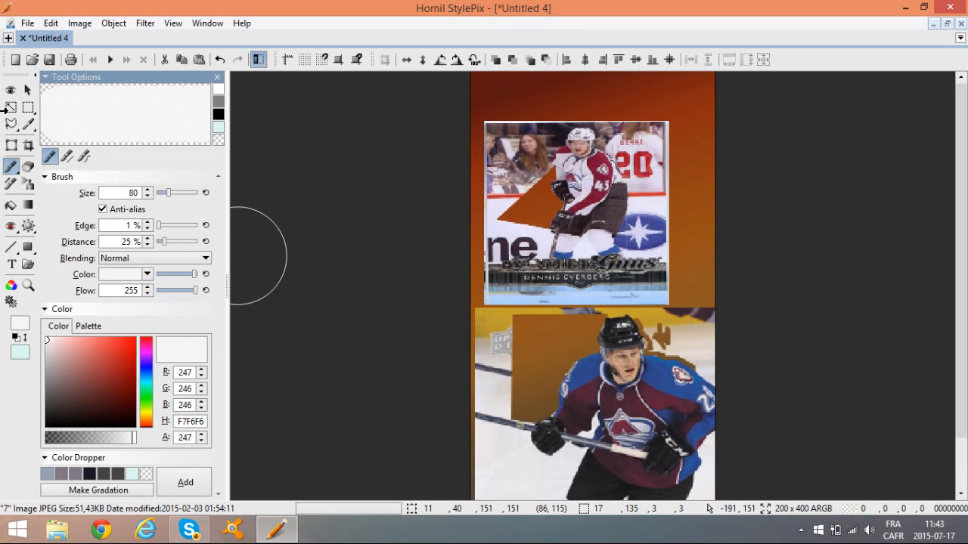
click(28, 108)
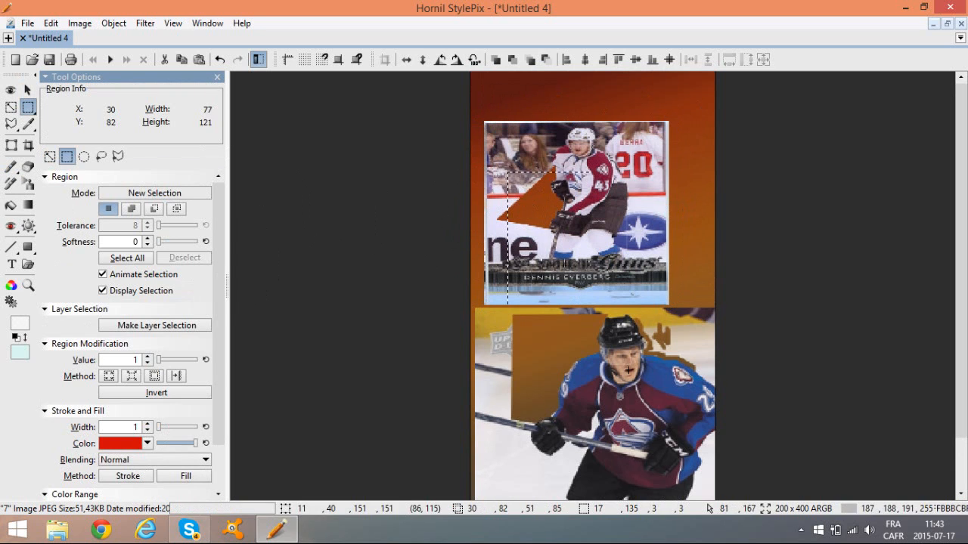
drag(627, 370, 680, 458)
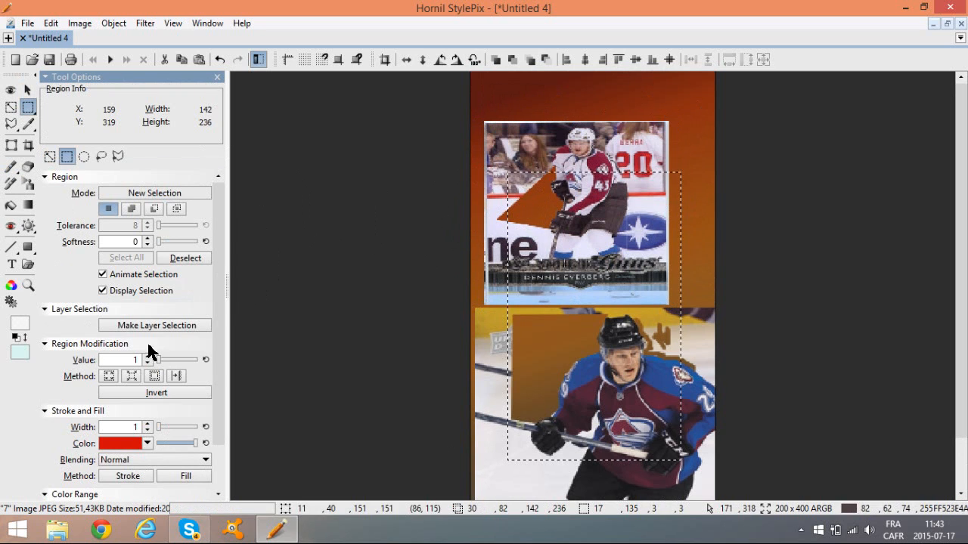
Flood-fill the cut-out triangle and the selected area below the upper card with dark red 971E1E, and spray size 10 strokes across that card
click(13, 204)
click(118, 268)
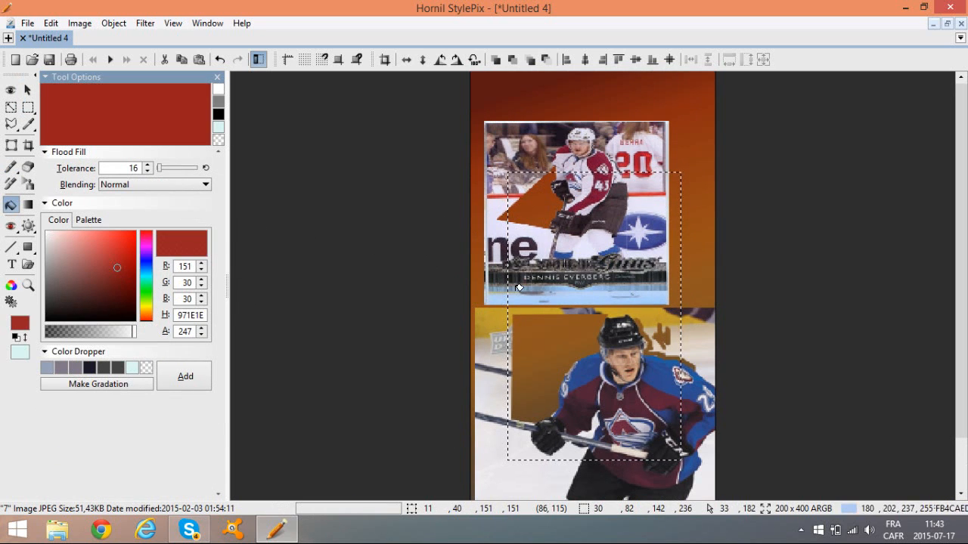
click(531, 198)
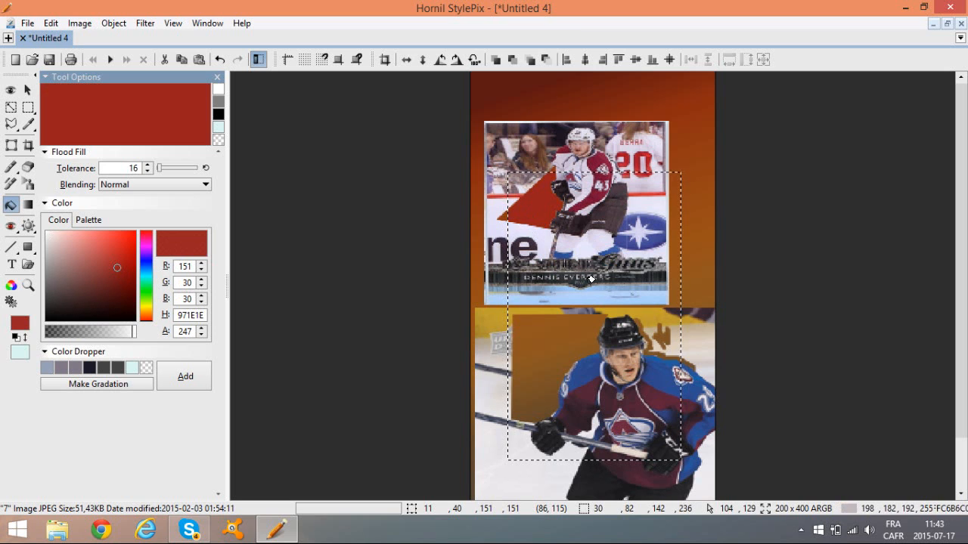
click(563, 352)
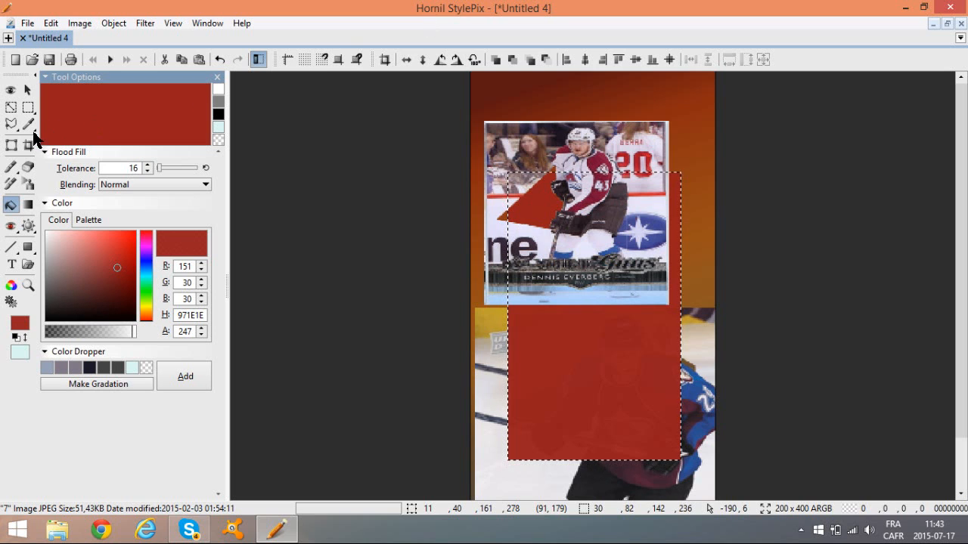
click(27, 183)
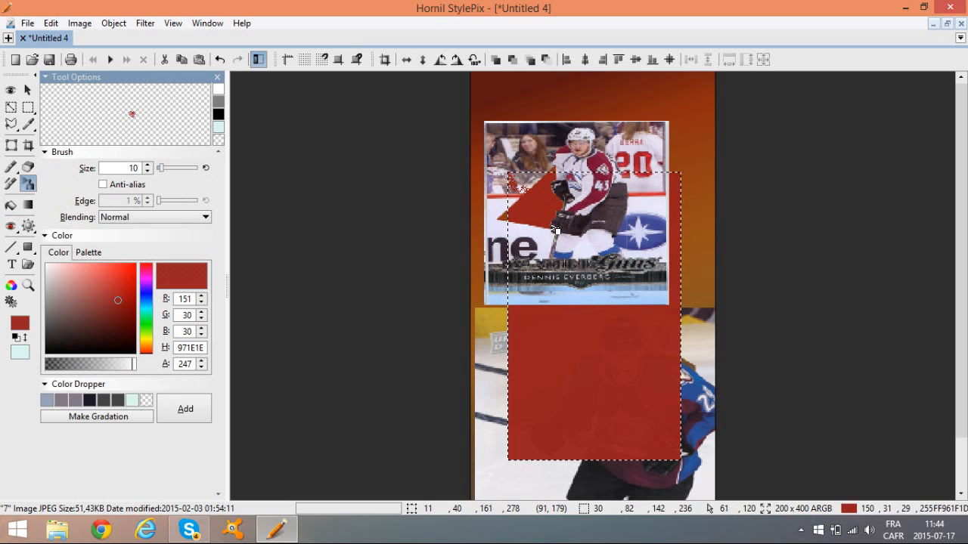
drag(555, 229, 609, 325)
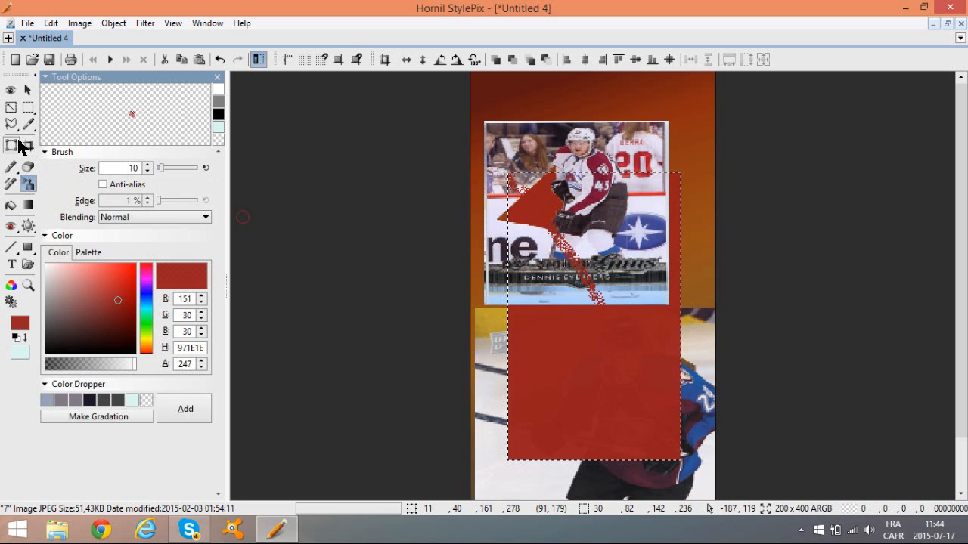
Add the text "MacKinnon" on the red area in near-black 0B0101
click(11, 264)
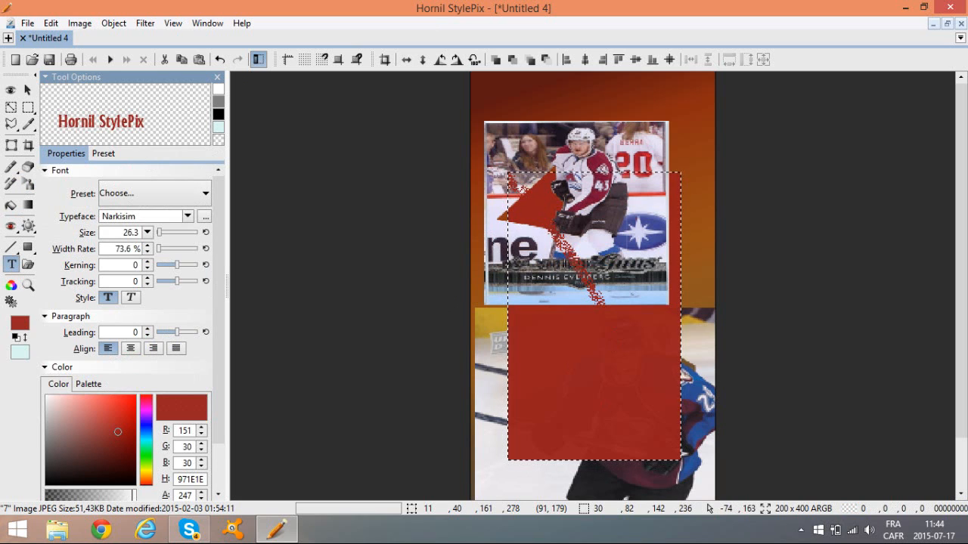
click(533, 339)
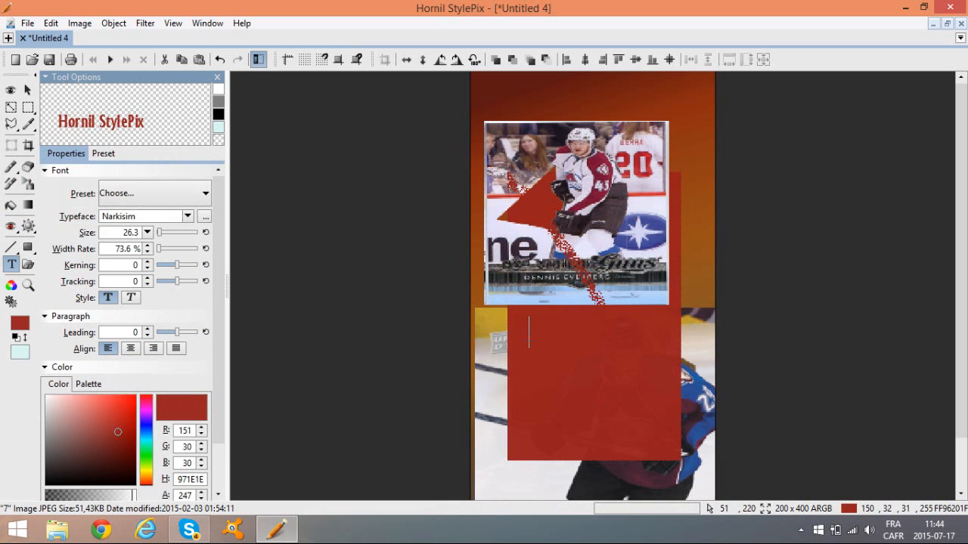
text(M)
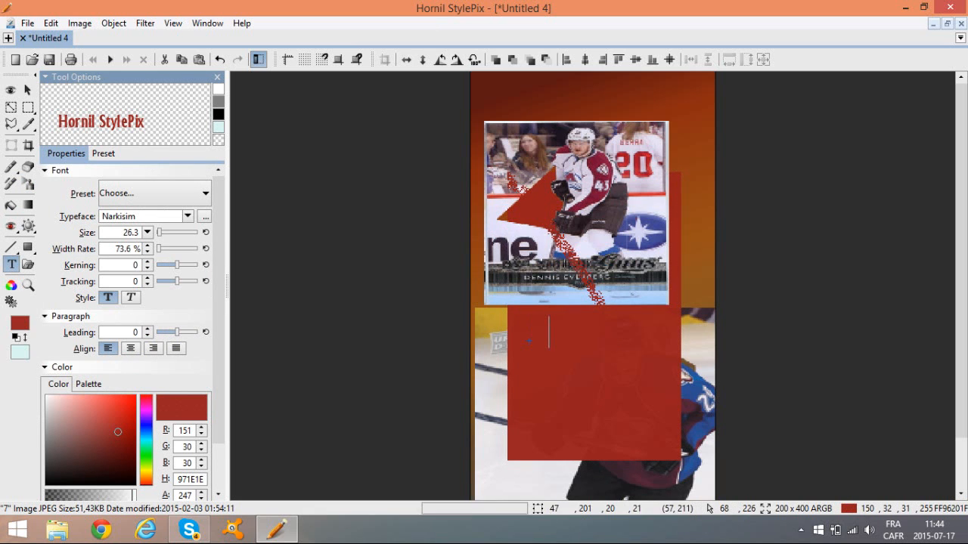
click(122, 481)
text(M)
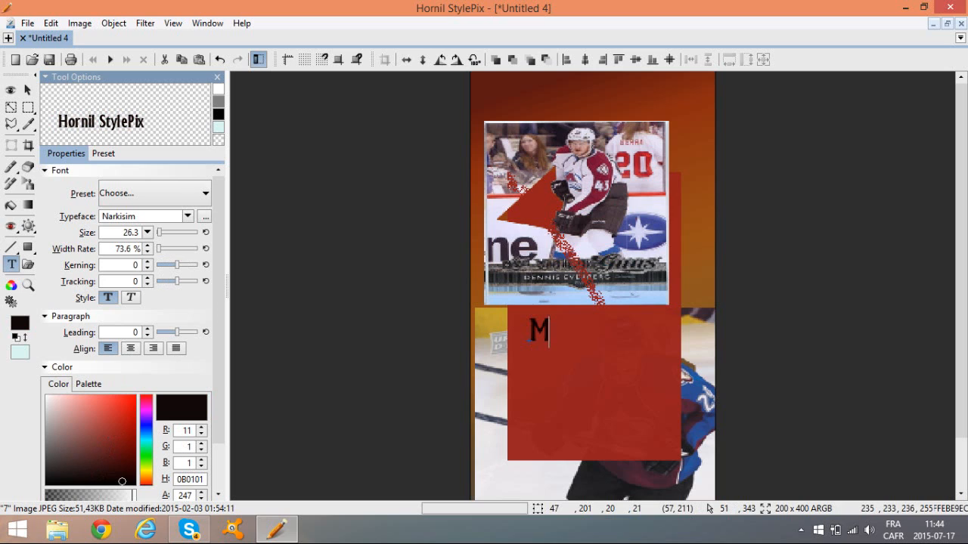
text(Avk)
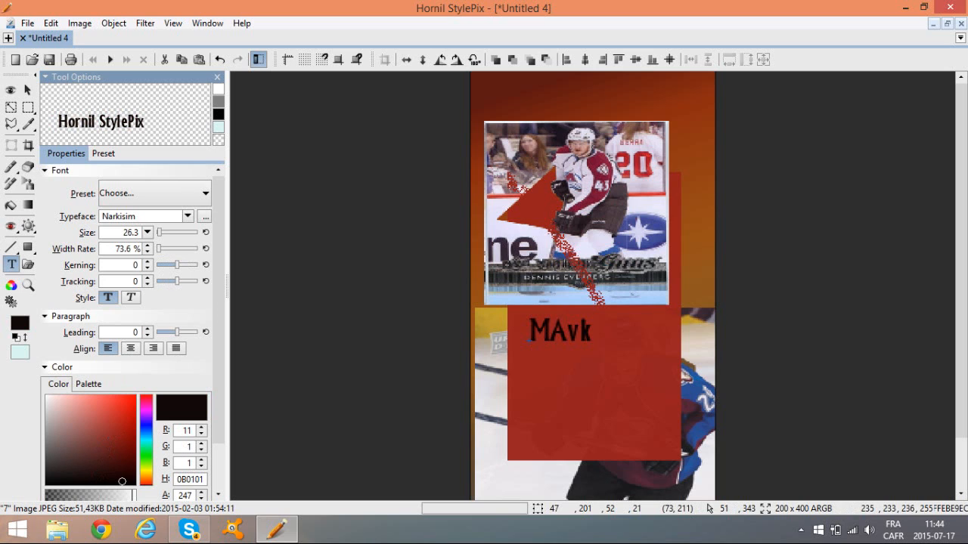
key(BackSpace)
key(BackSpace)
text(ack)
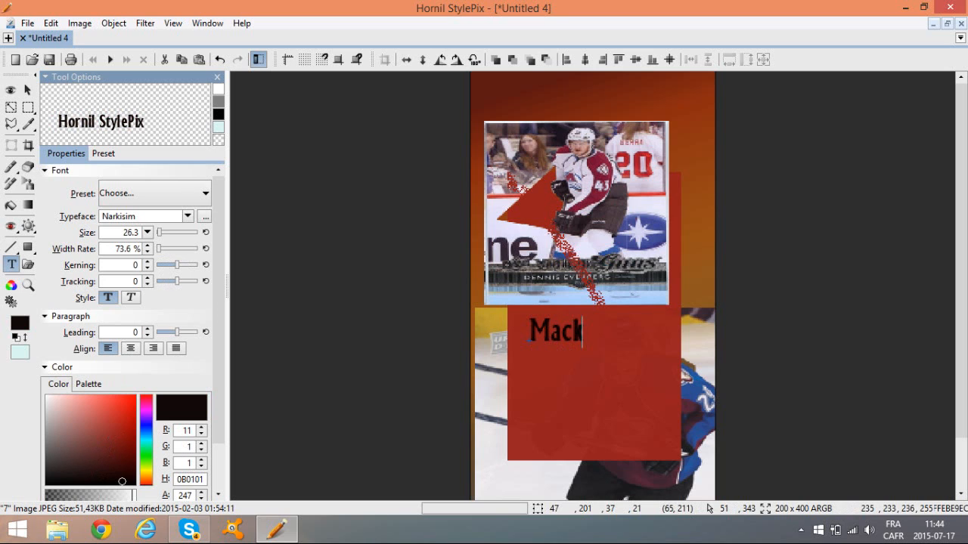
key(BackSpace)
text(Kin)
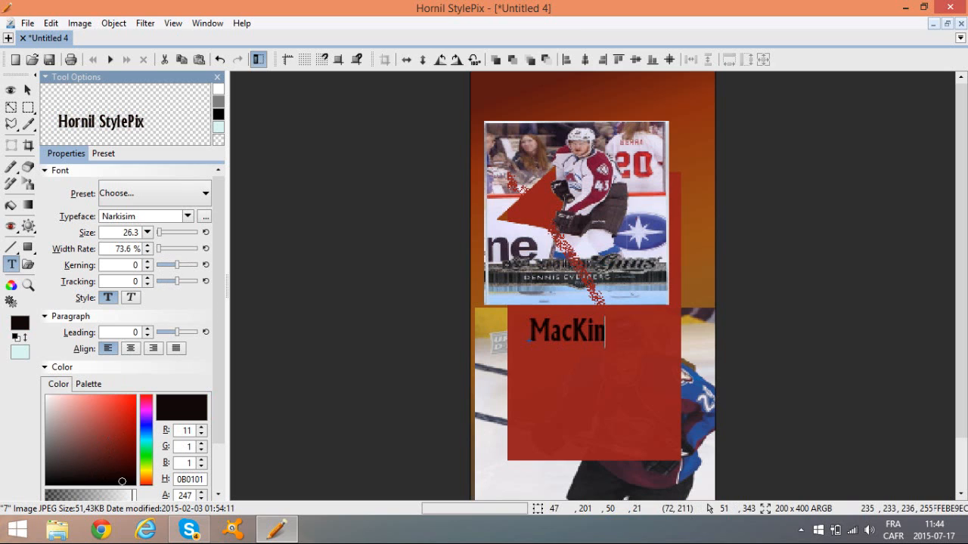
text(non)
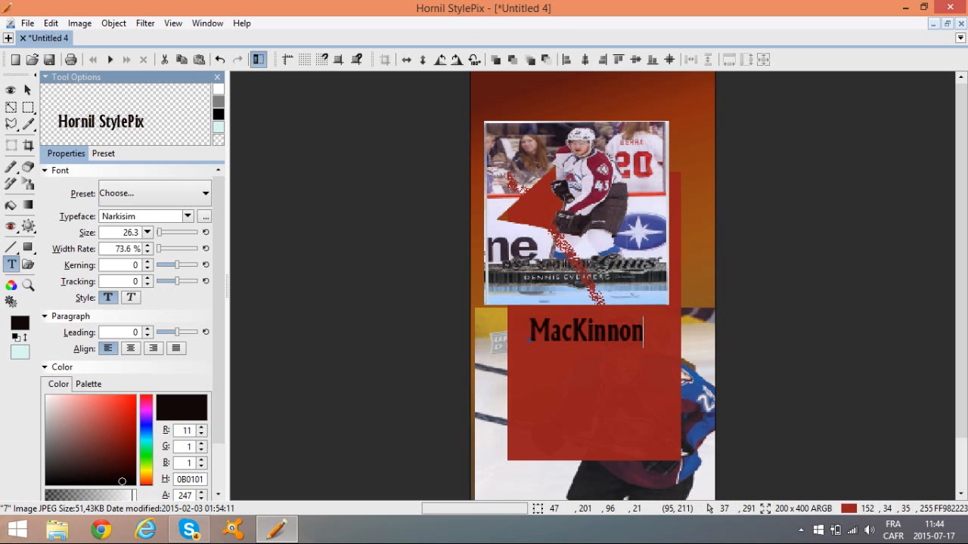
Move the "MacKinnon" text above the upper card, to about X 54, Y 6
click(27, 89)
drag(625, 323, 640, 87)
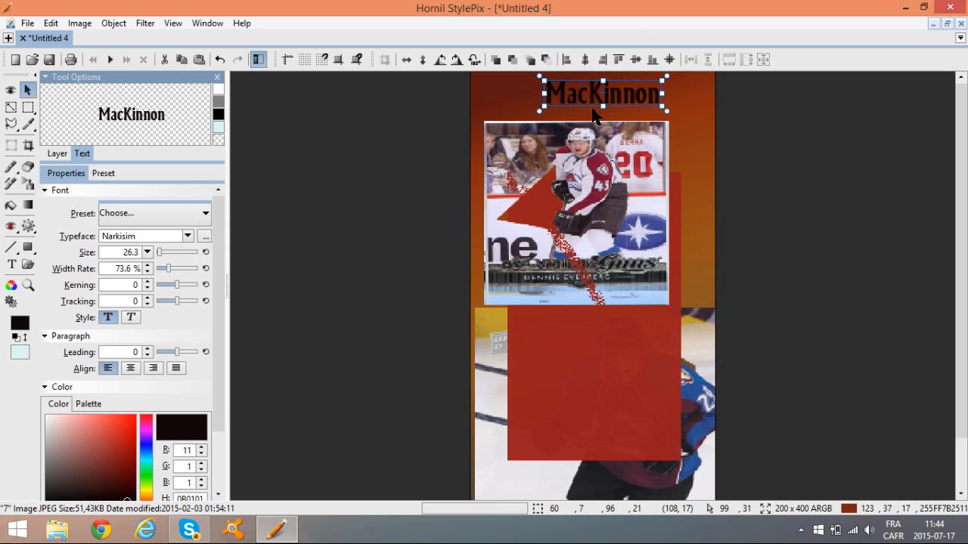
drag(597, 97, 590, 95)
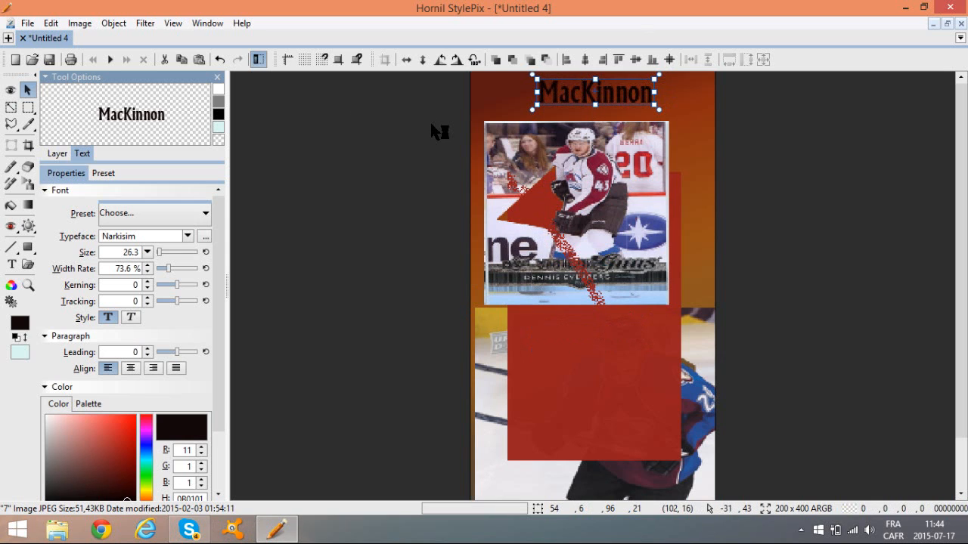